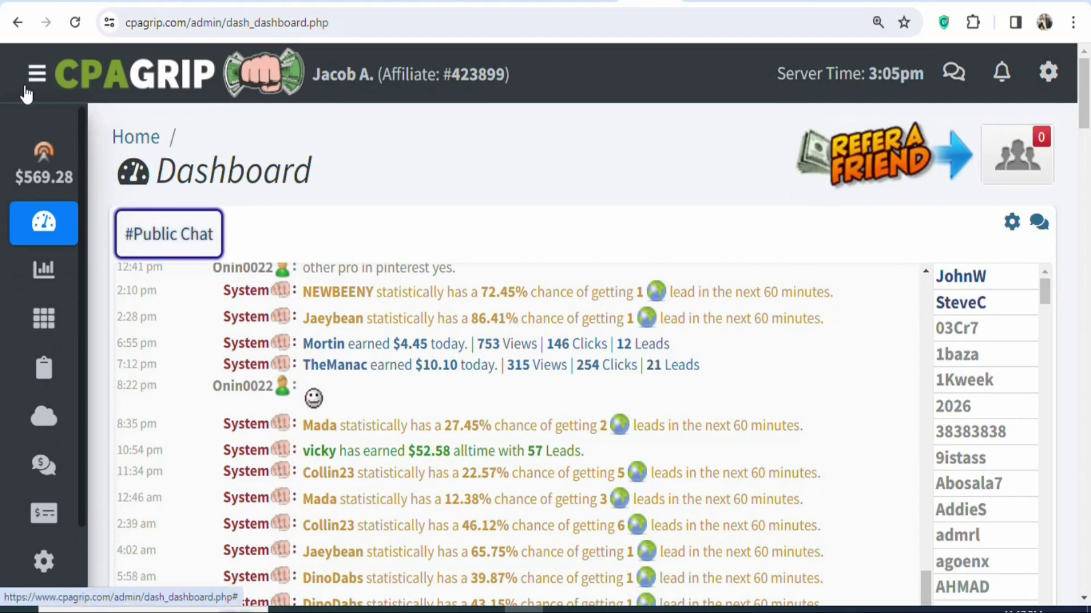
Open the My Offers page among the Offer Tools
mouse_move(73, 143)
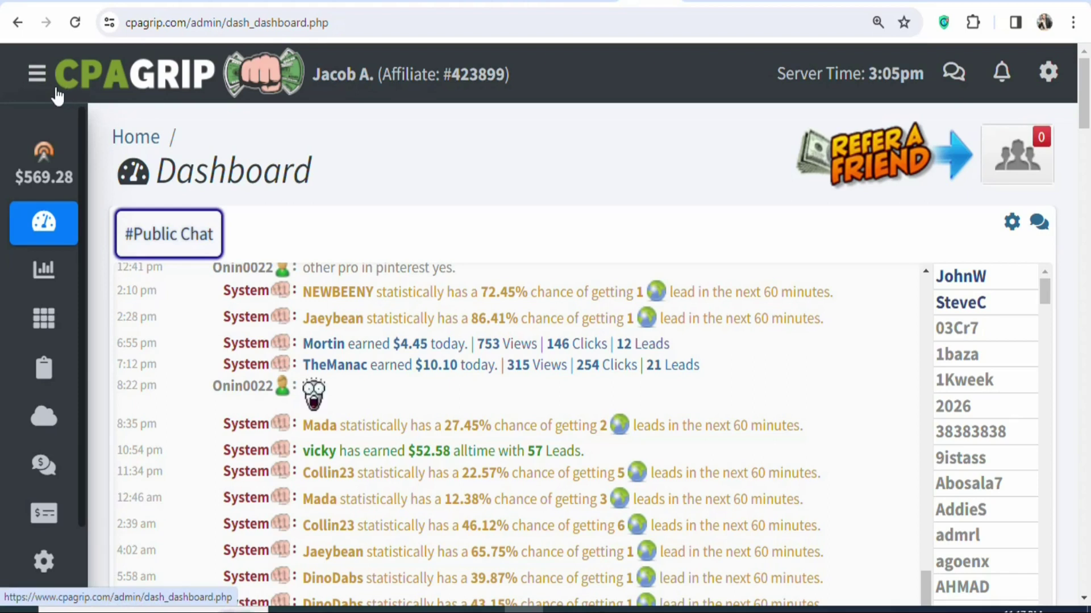
mouse_move(65, 105)
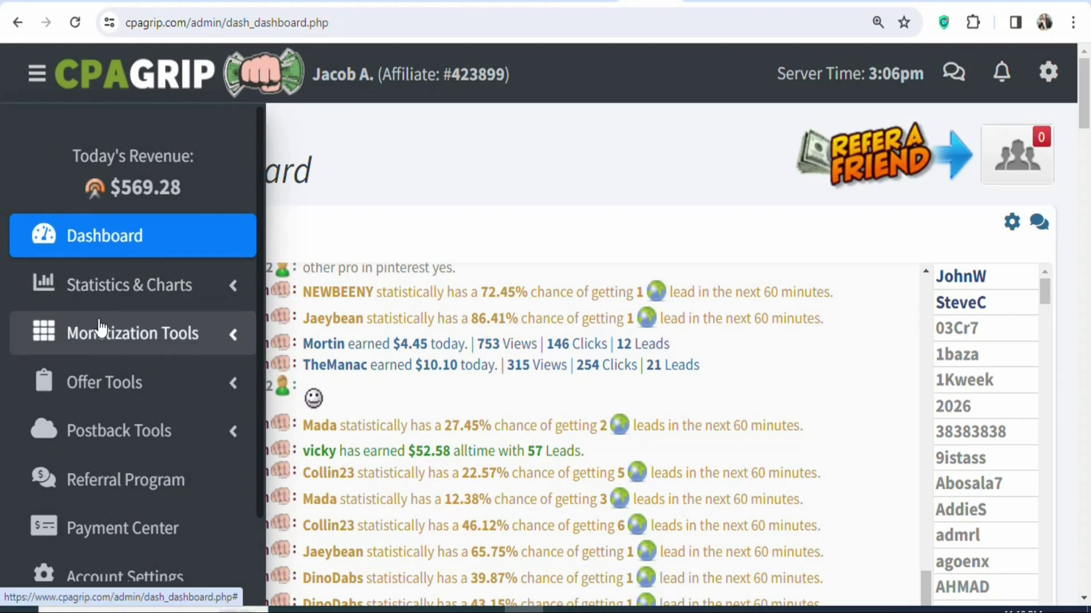
left_click(127, 383)
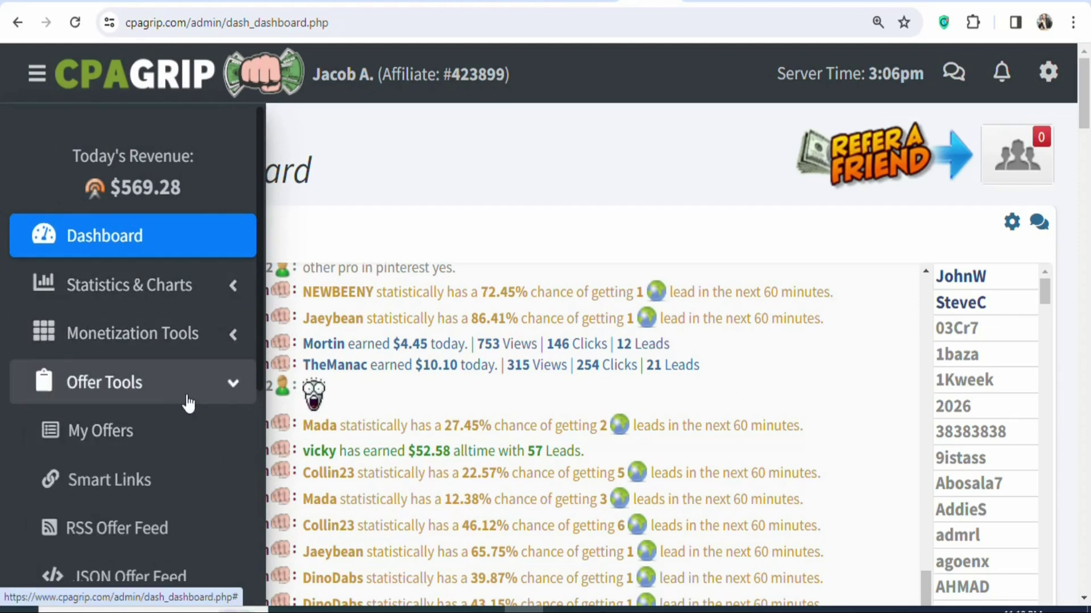
left_click(112, 426)
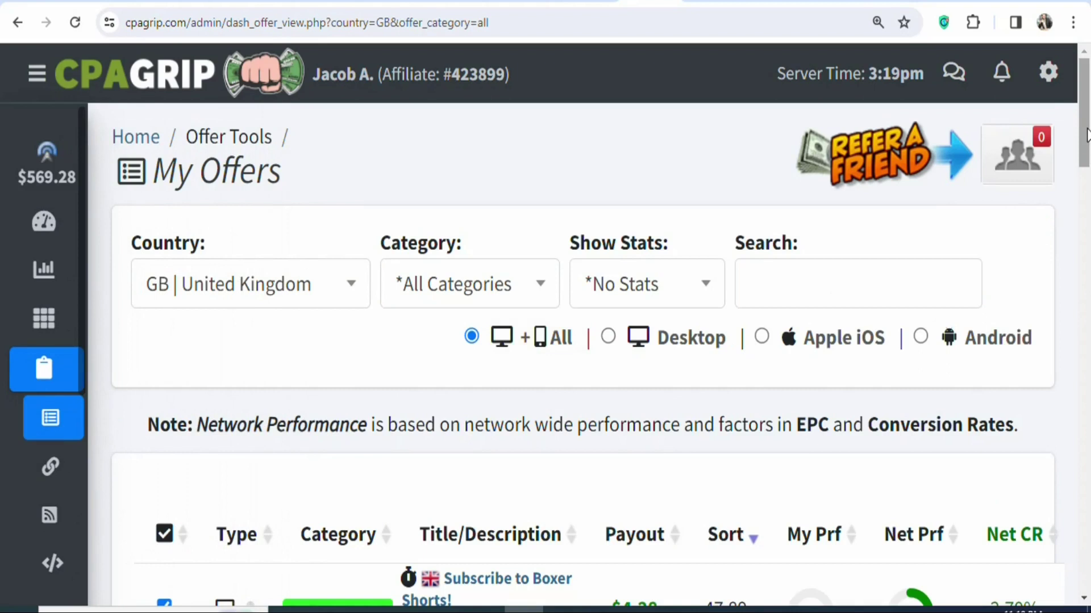
Search the country filter for "au" and set it to AT | Austria
mouse_move(1086, 135)
left_mouse_down()
mouse_move(1087, 522)
mouse_move(1087, 142)
left_mouse_up()
left_click(348, 210)
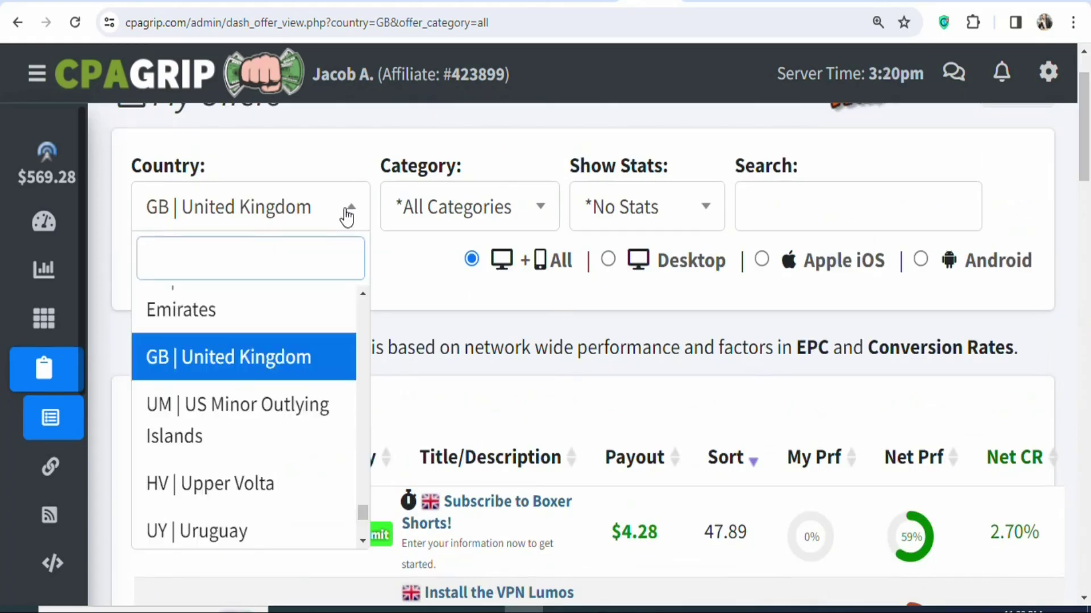
left_click(348, 215)
left_click(348, 214)
scroll(364, 349, "up", 20)
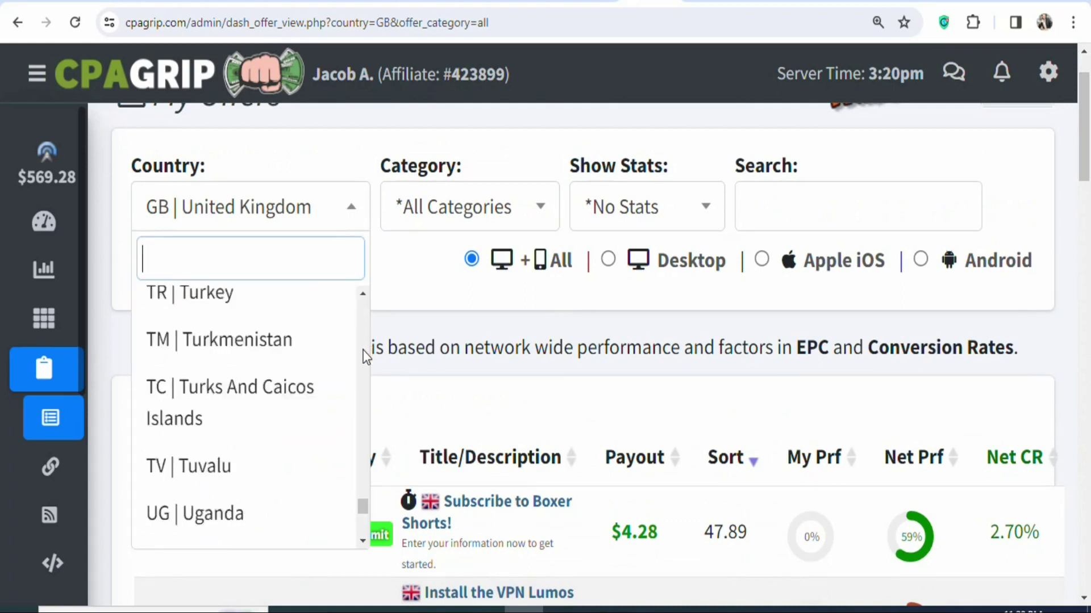
scroll(364, 357, "up", 20)
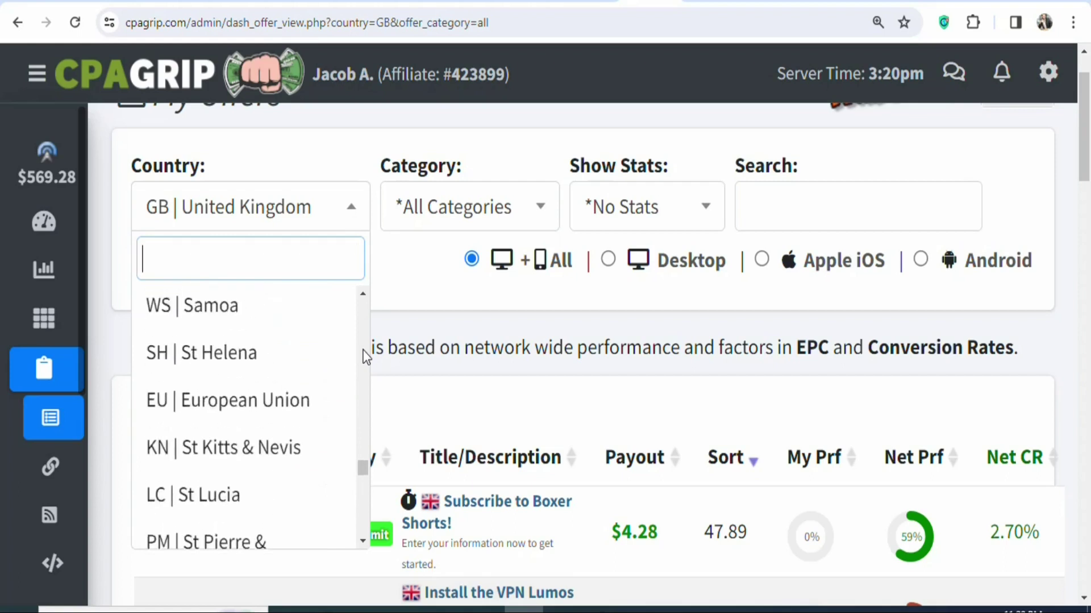
scroll(364, 357, "up", 20)
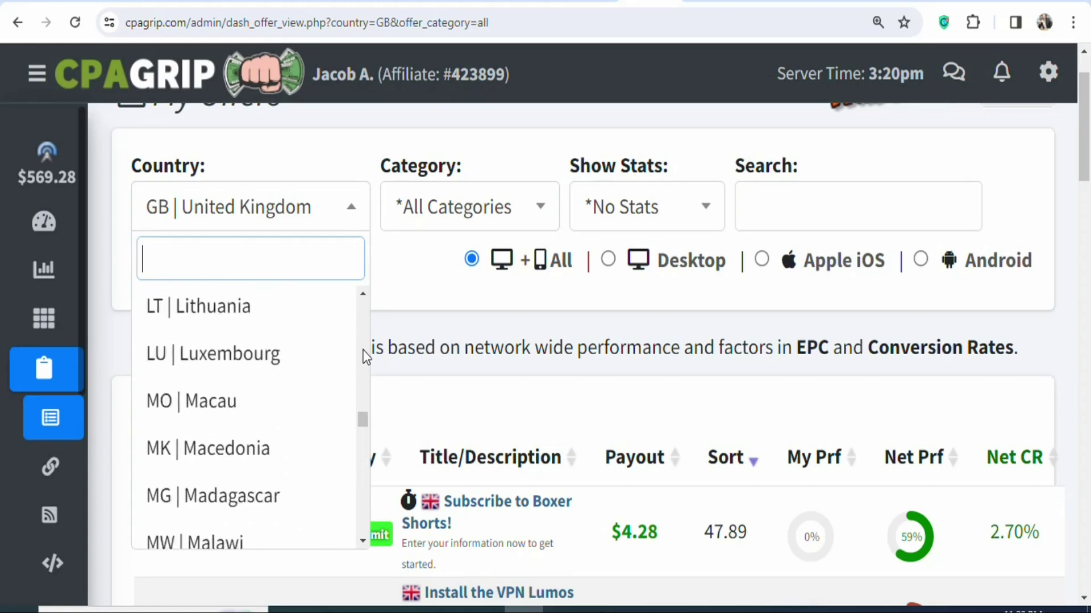
scroll(364, 322, "down", 5)
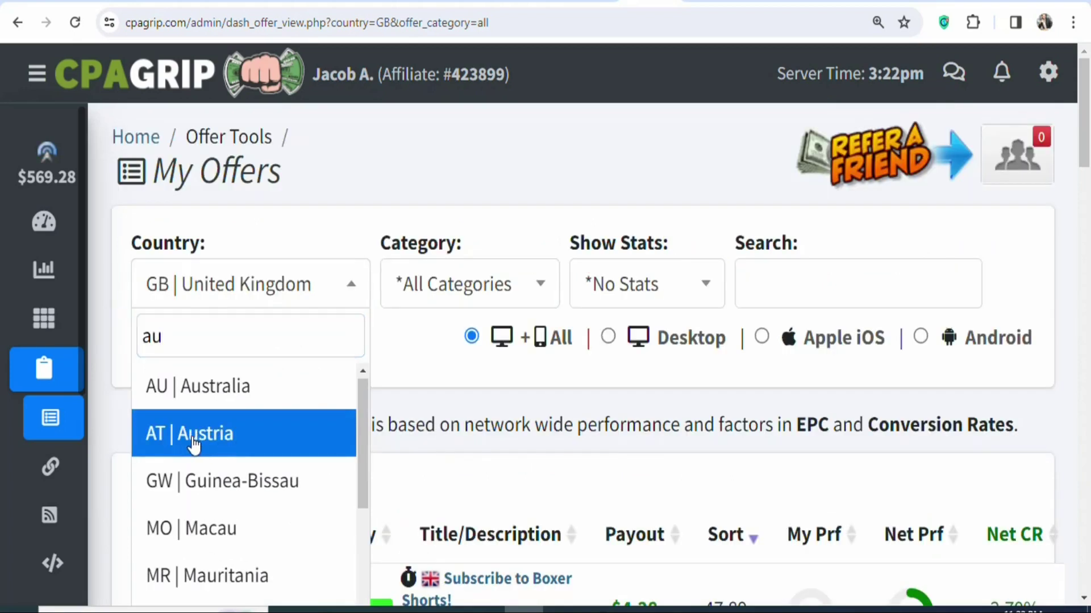
left_click(188, 442)
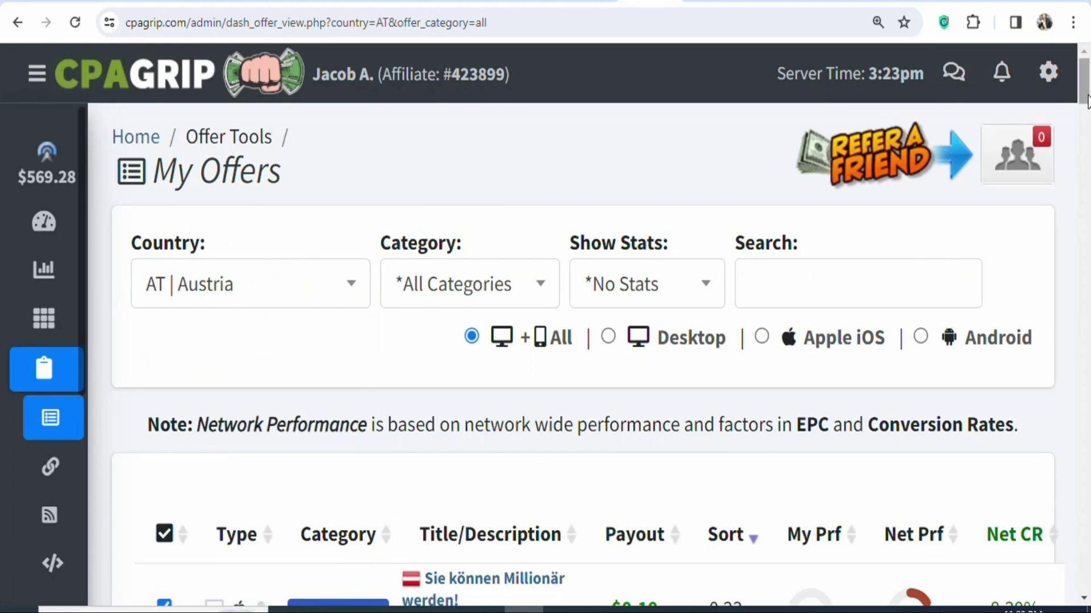
Examine the Austrian offers list, comparing the payouts of the Pin-Submit and Credit Card Submit offers
left_click_drag(1086, 95, 1086, 118)
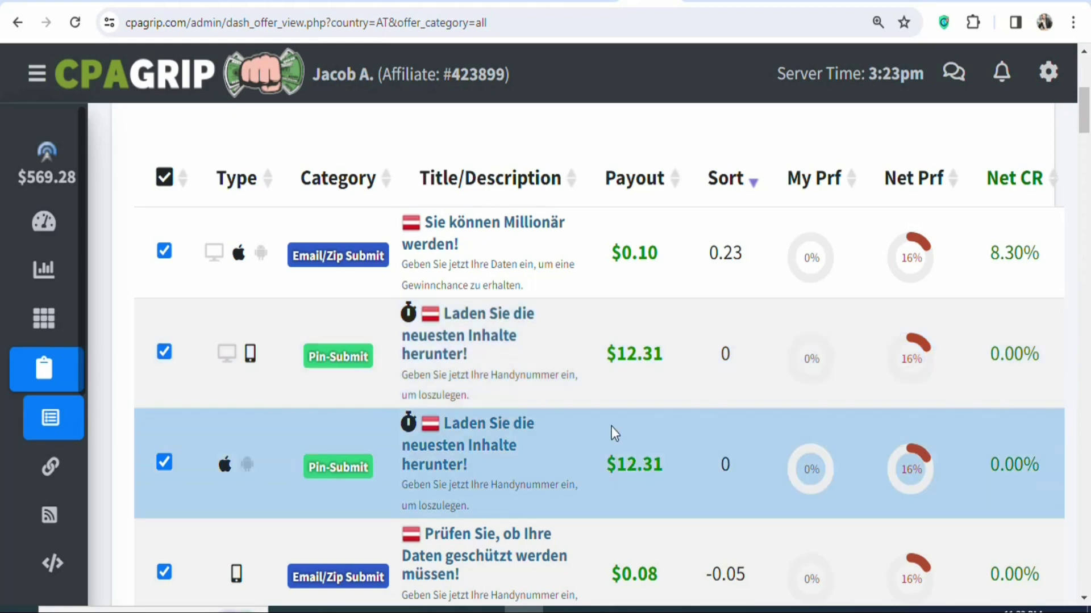
left_click_drag(1085, 109, 1085, 207)
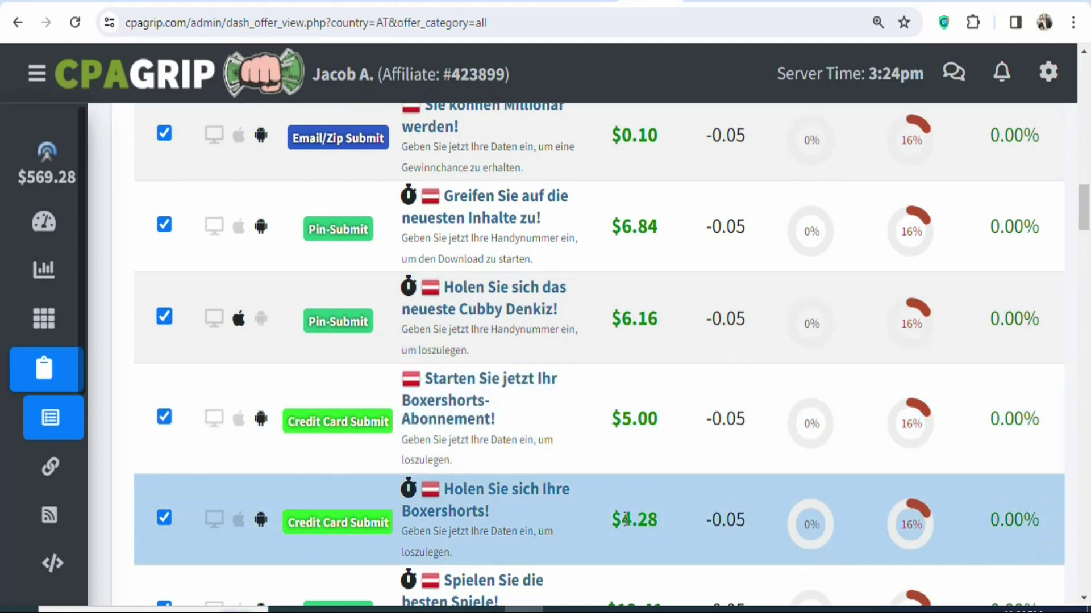
left_click_drag(632, 521, 664, 521)
left_click_drag(1085, 207, 1085, 257)
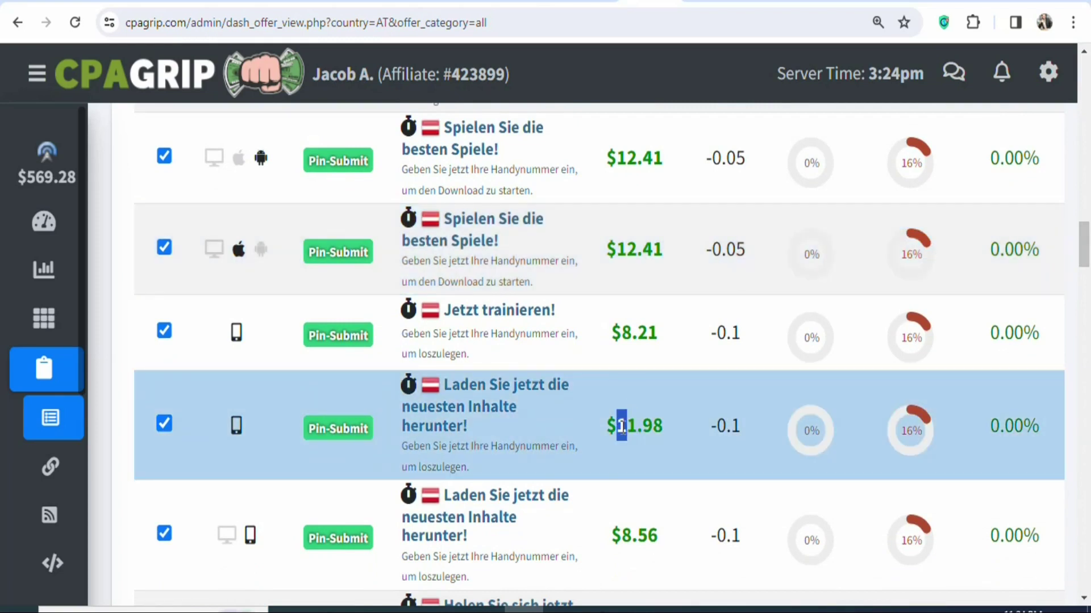
left_click_drag(635, 428, 656, 427)
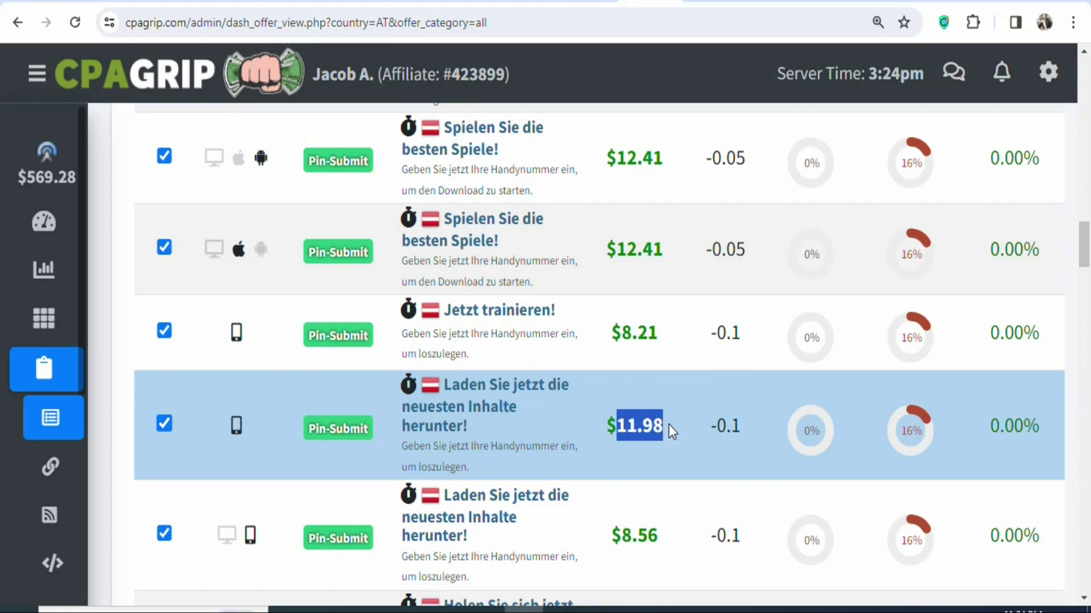
scroll(511, 443, "down", 5)
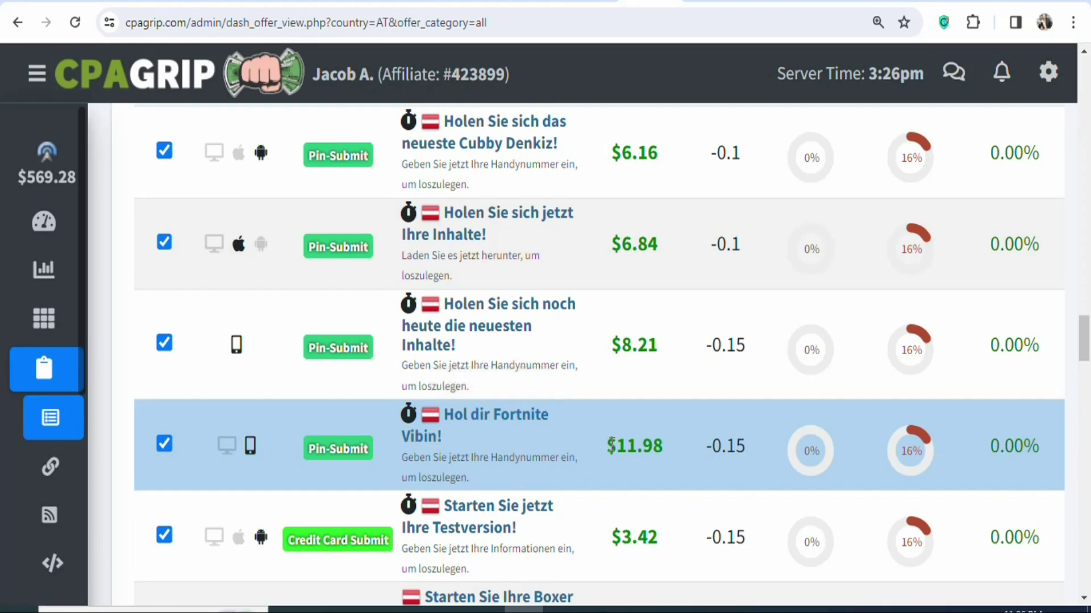
left_click_drag(608, 447, 666, 451)
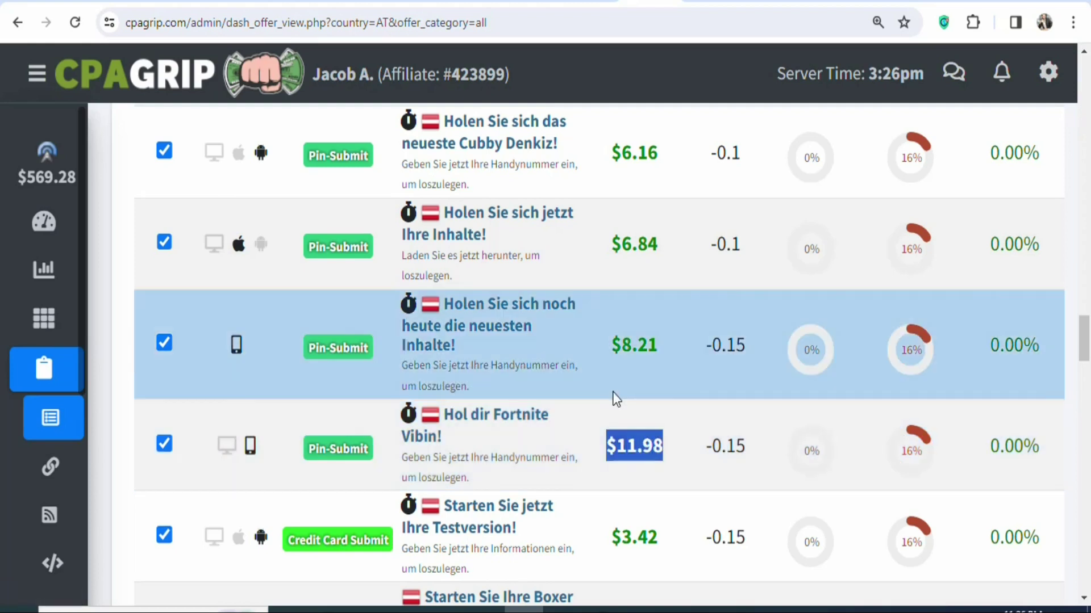
left_click(605, 397)
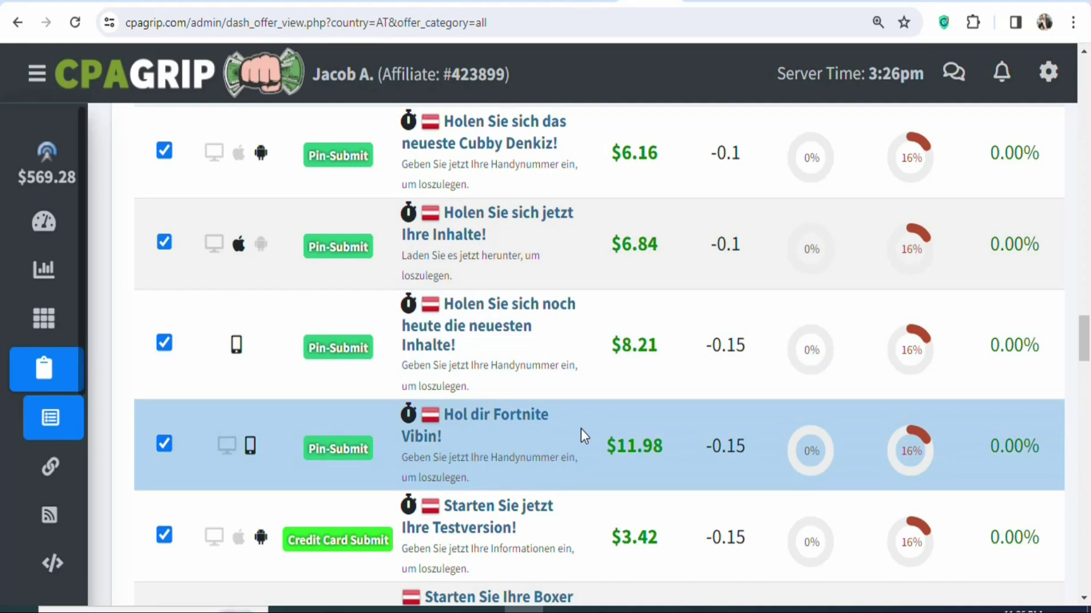
left_click_drag(1086, 355, 1087, 479)
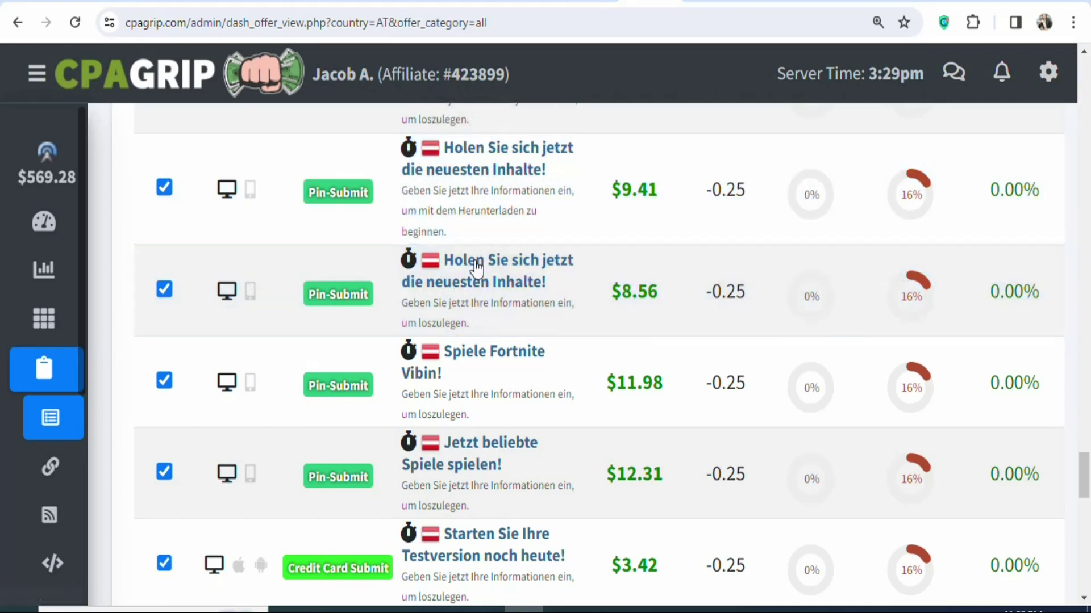
Open the "Hol dir Fortnite Vibin!" offer's details and translate its title from German to English in Google Translate
scroll(489, 431, "up", 10)
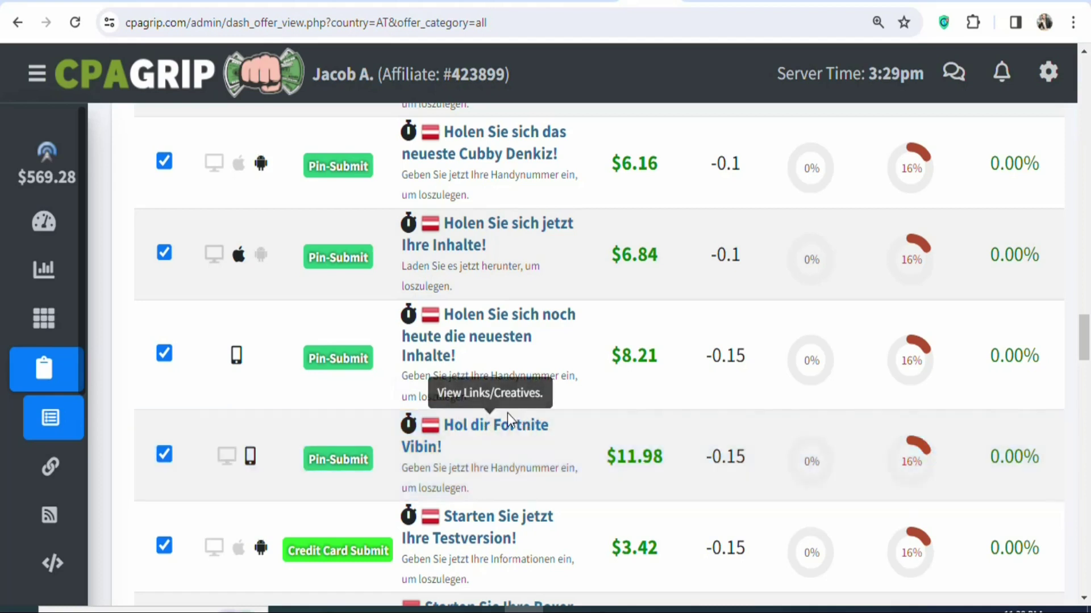
left_click(484, 439)
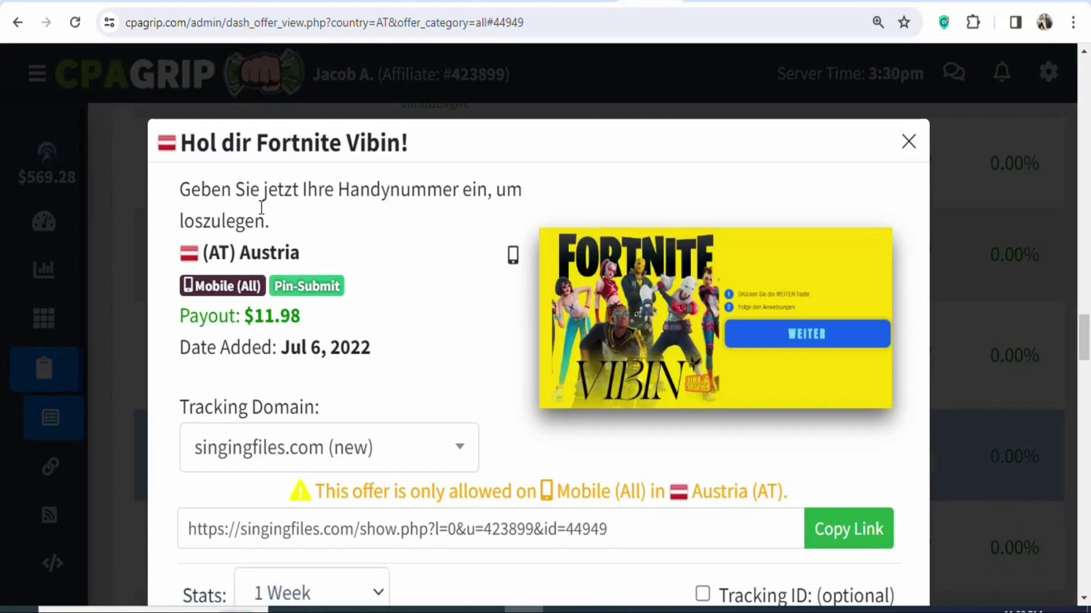
left_click_drag(414, 140, 182, 143)
right_click(216, 143)
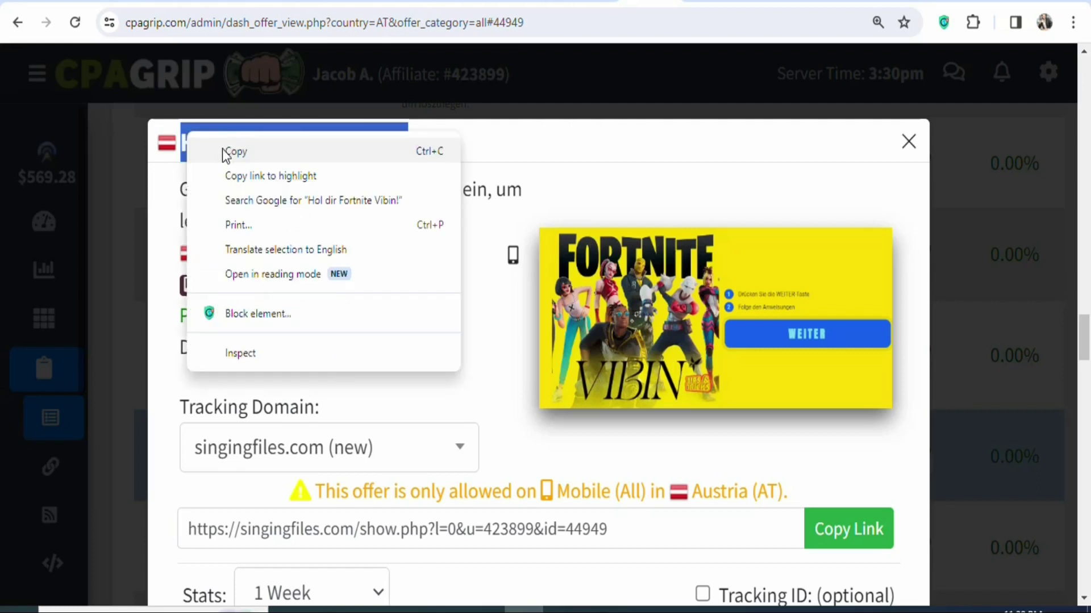
left_click(224, 151)
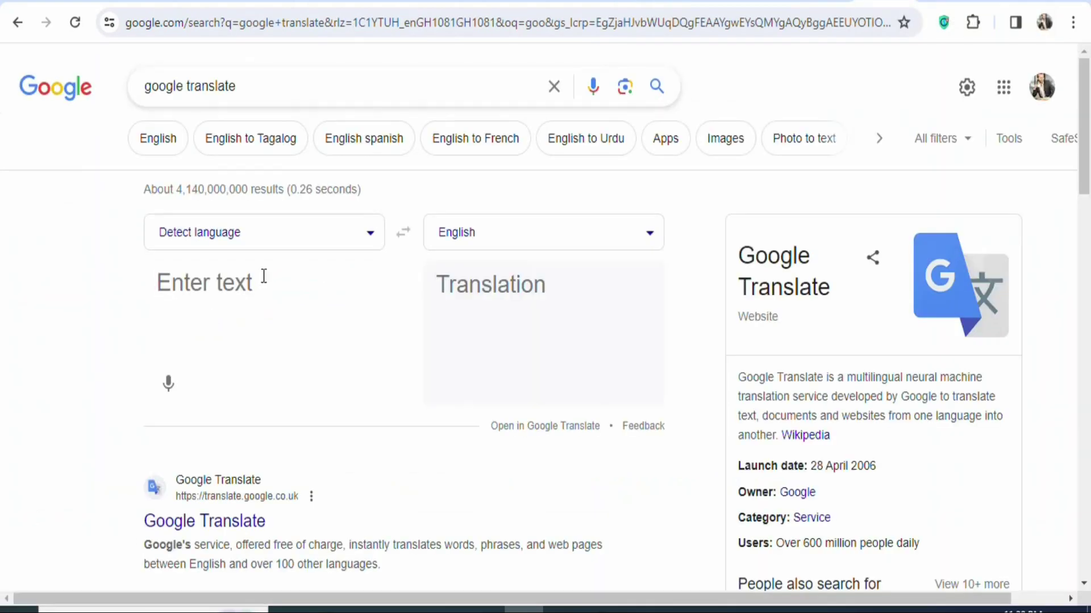
left_click(287, 281)
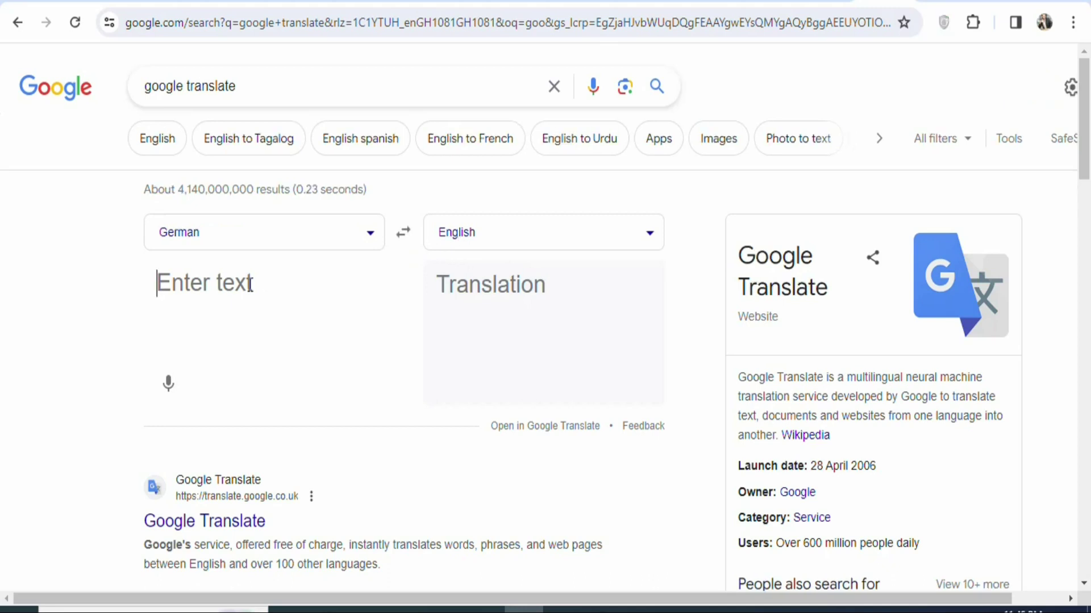
key("ctrl+v")
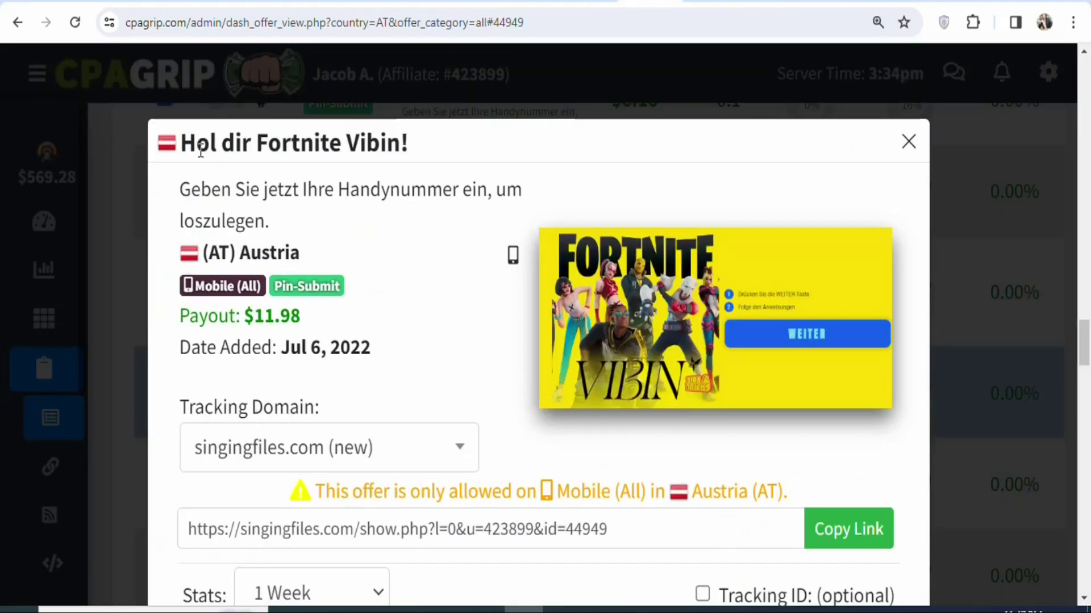
Copy the Fortnite Vibin offer's description and translate it from German to English in Google Translate, replacing the title text
left_click_drag(197, 143, 425, 151)
left_click(268, 220)
left_click_drag(180, 188, 281, 230)
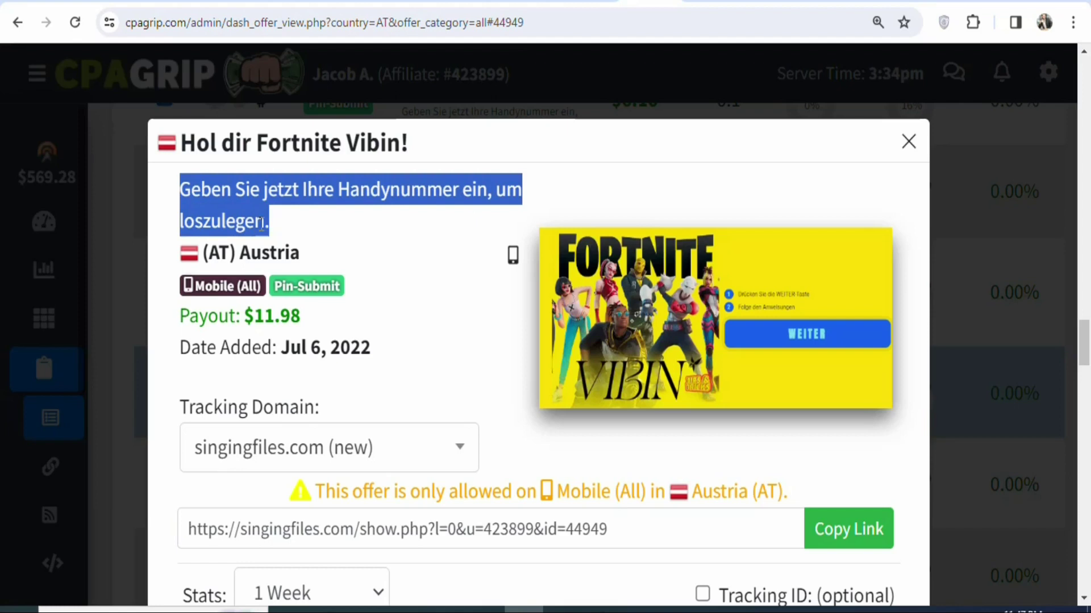
right_click(261, 222)
left_click(294, 243)
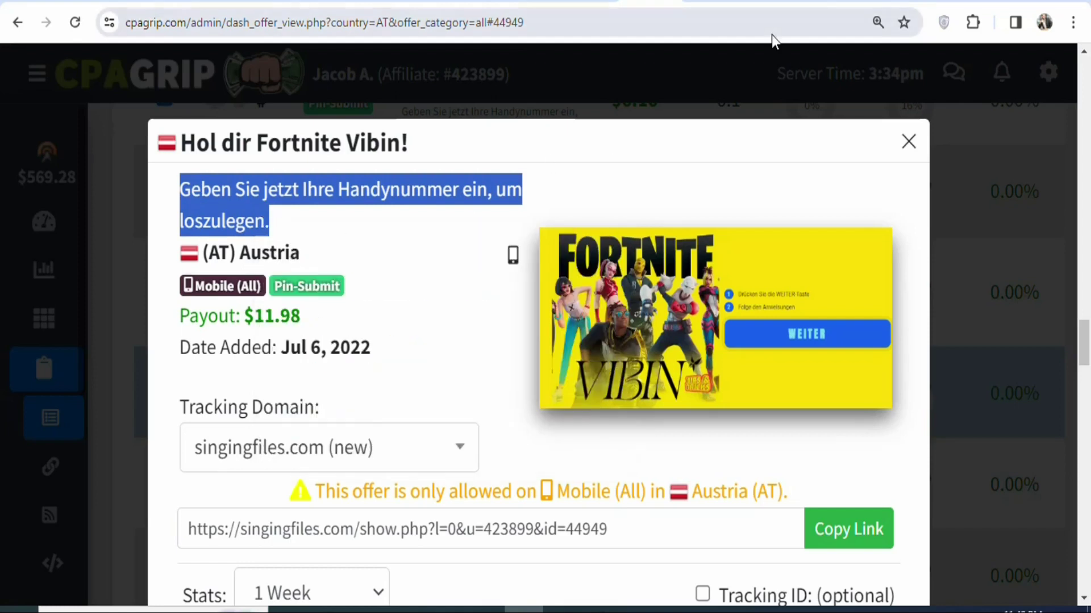
left_click(830, 3)
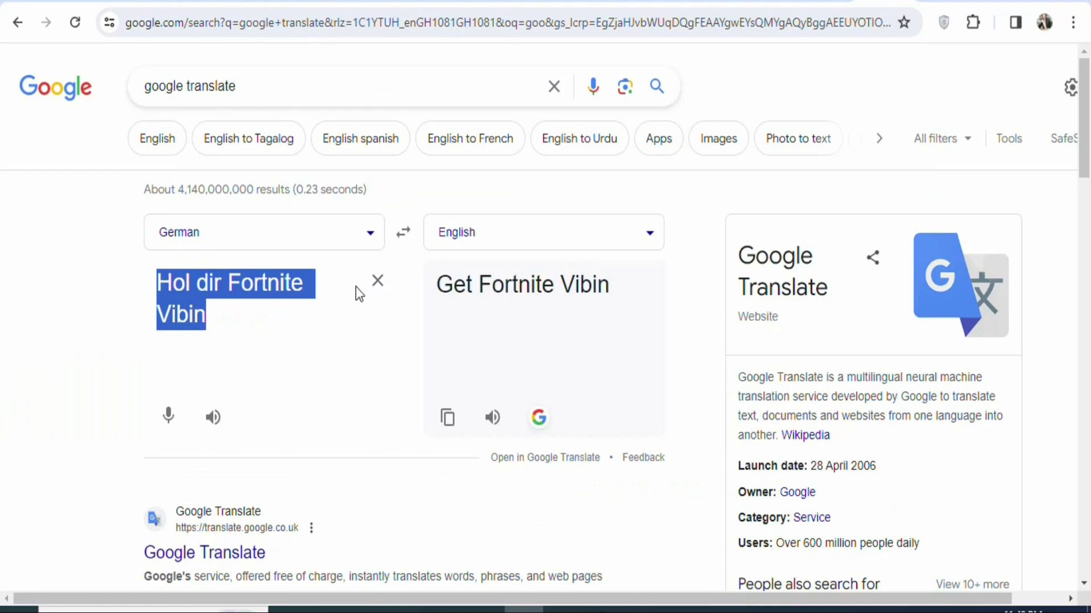
left_click(377, 280)
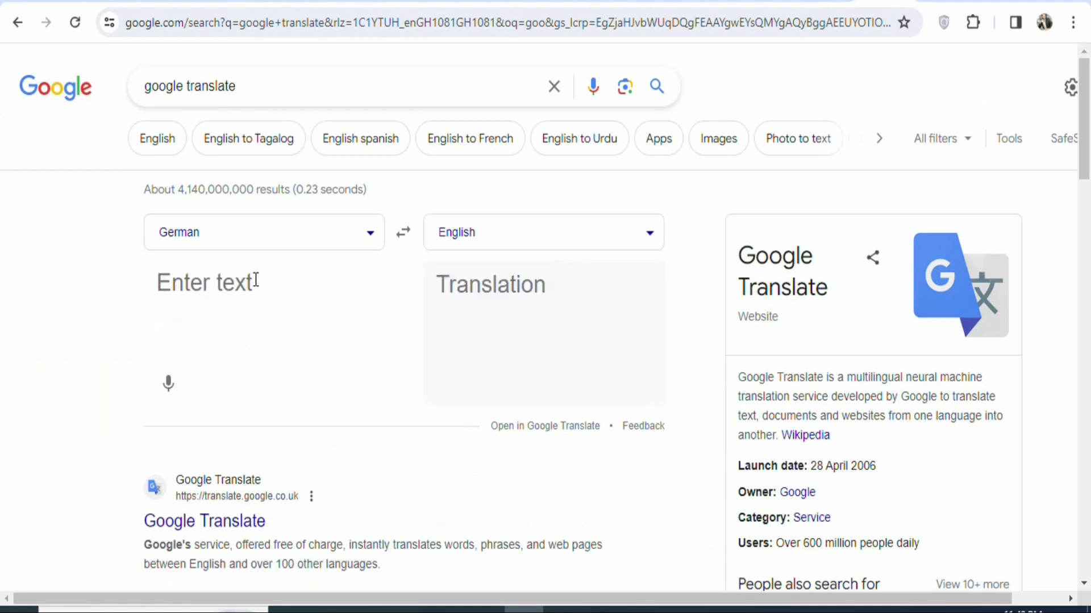
key("ctrl+v")
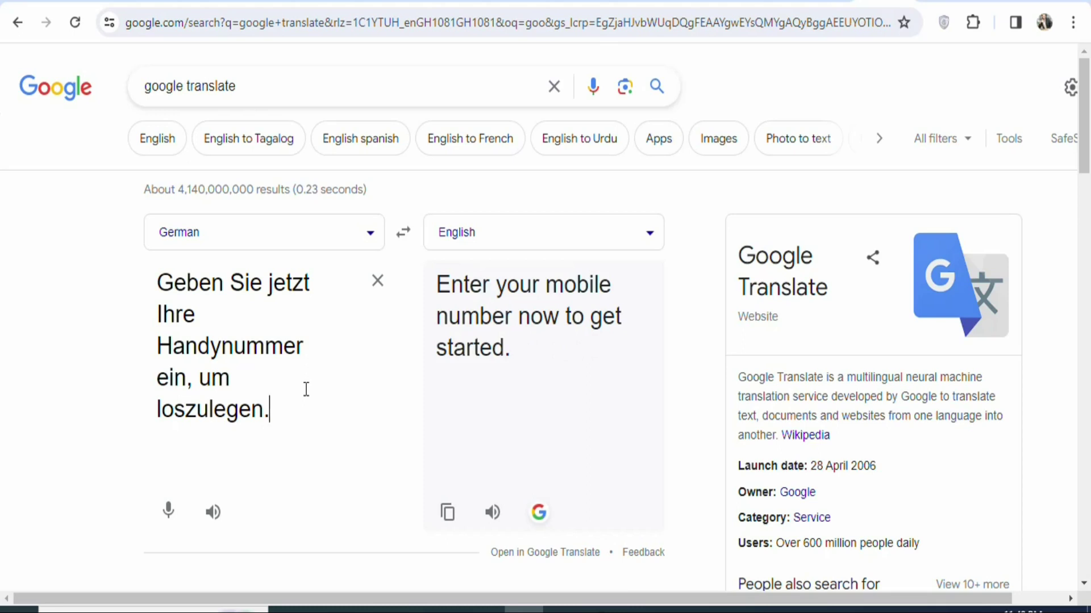
Switch back to the CPAGrip offer details and review the offer's payout and tracking link
key("ctrl+Tab")
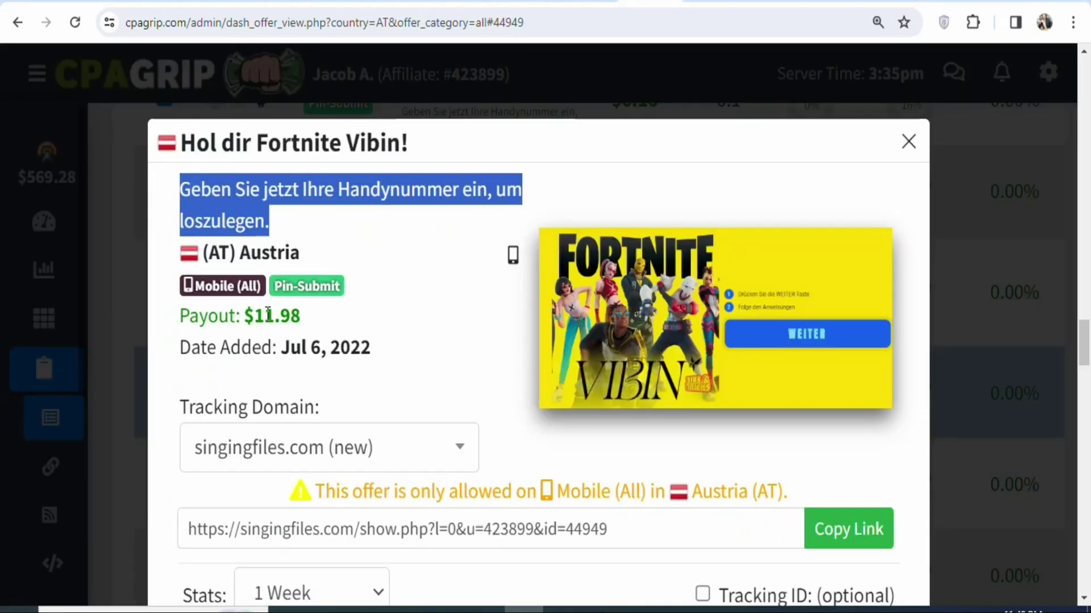
left_click_drag(268, 314, 316, 314)
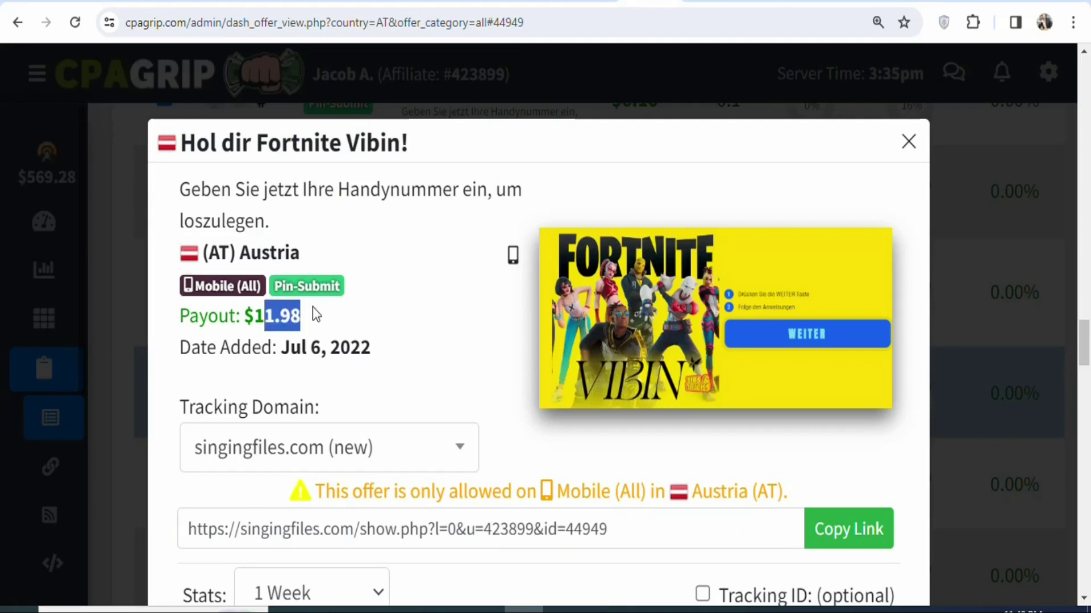
left_click(276, 193)
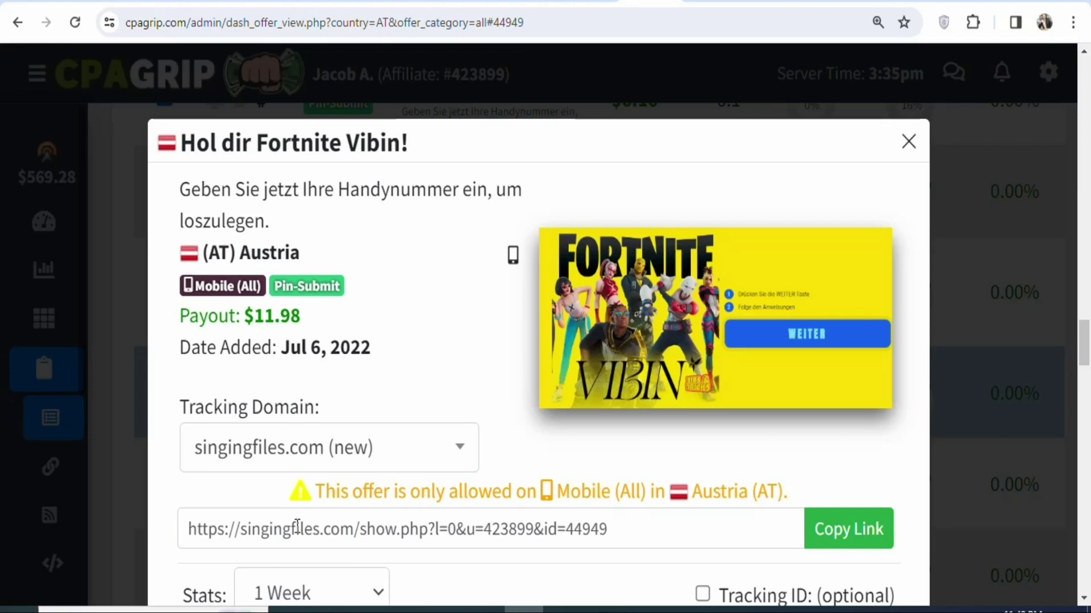
left_click_drag(297, 527, 636, 533)
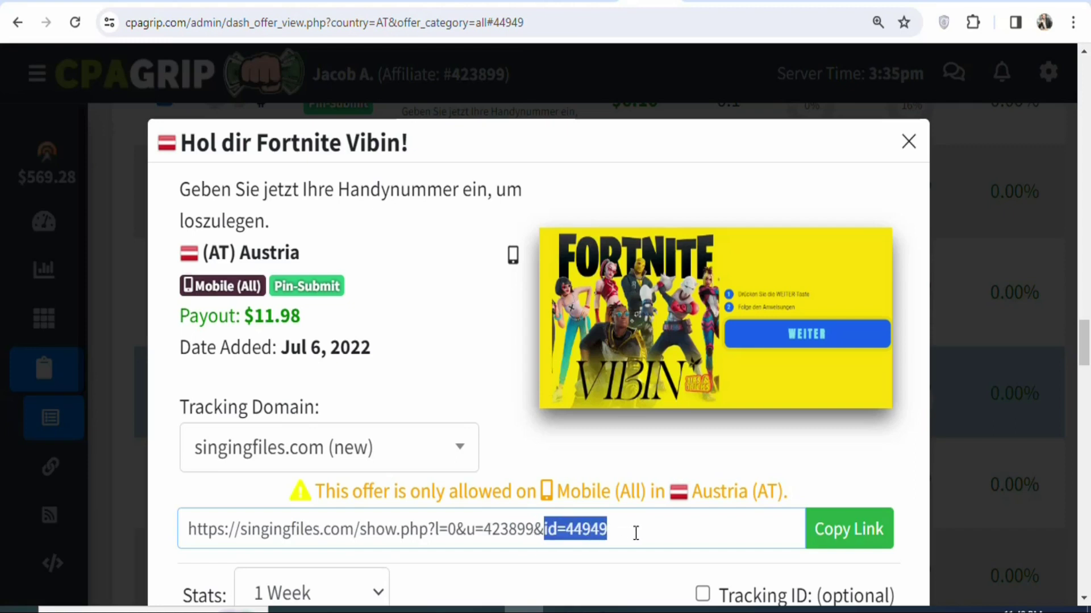
left_click(430, 232)
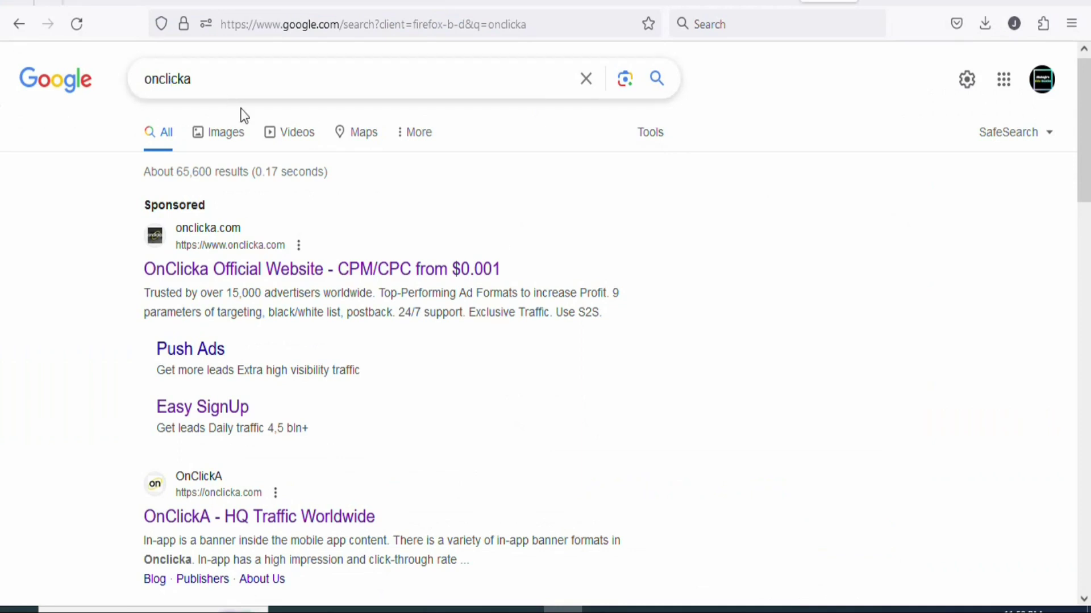
Open the "OnClickA - HQ Traffic Worldwide" site from the Google results for onclicka
left_click(198, 525)
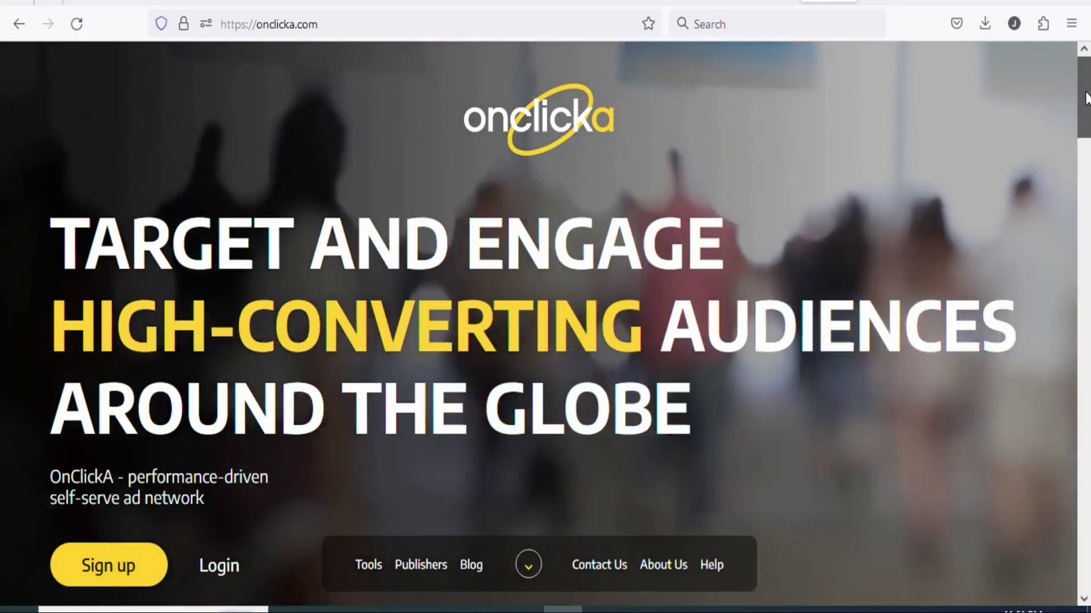
Look through the OnClickA homepage's ad formats, advertising tools and payment methods
left_click_drag(1085, 96, 1088, 207)
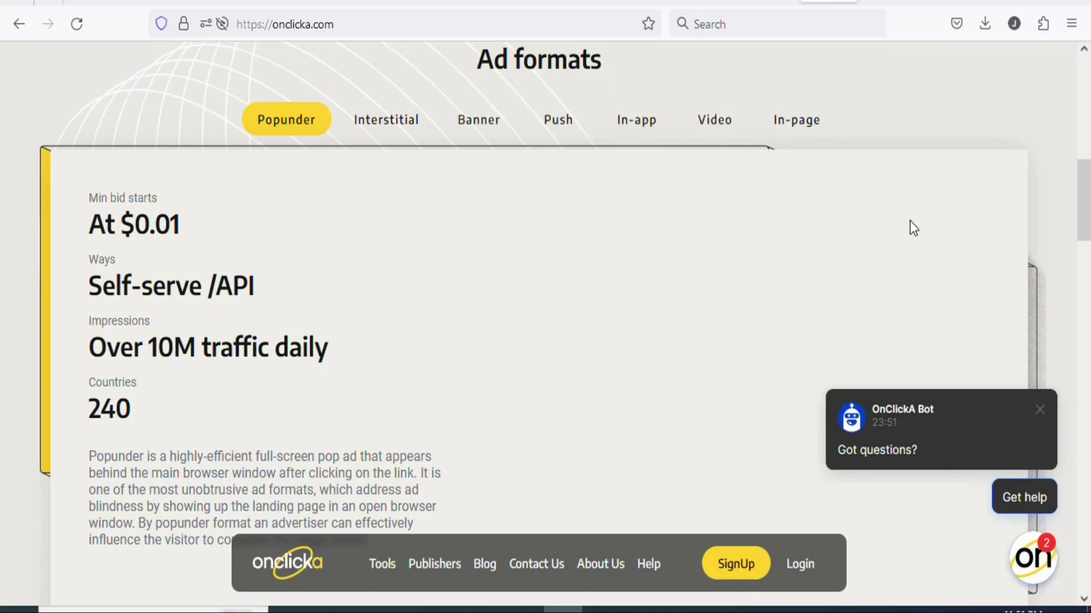
scroll(1087, 238, "down", 3)
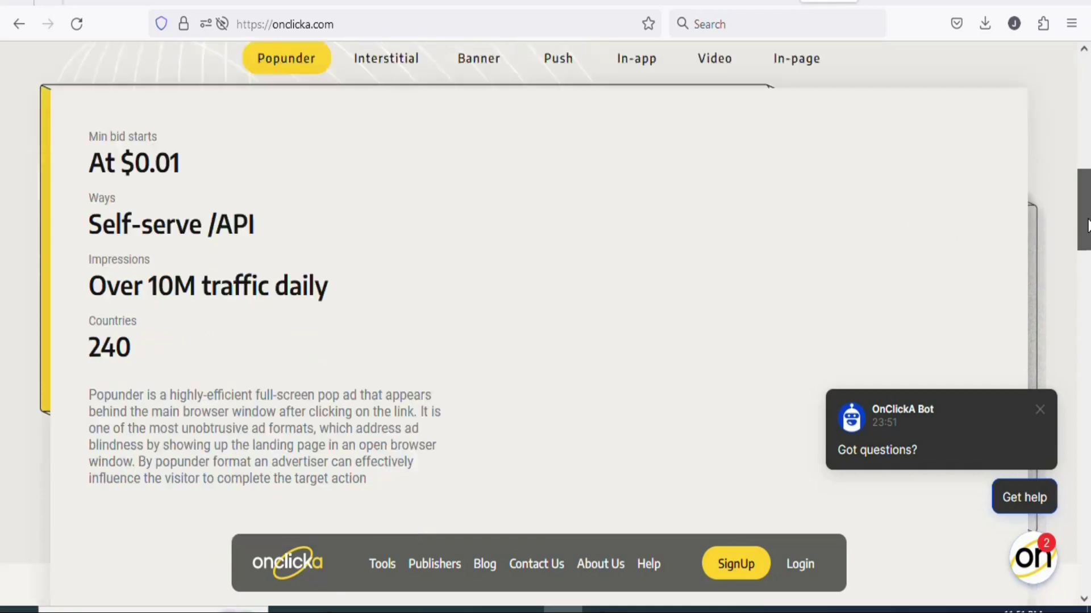
left_click_drag(1087, 239, 1087, 487)
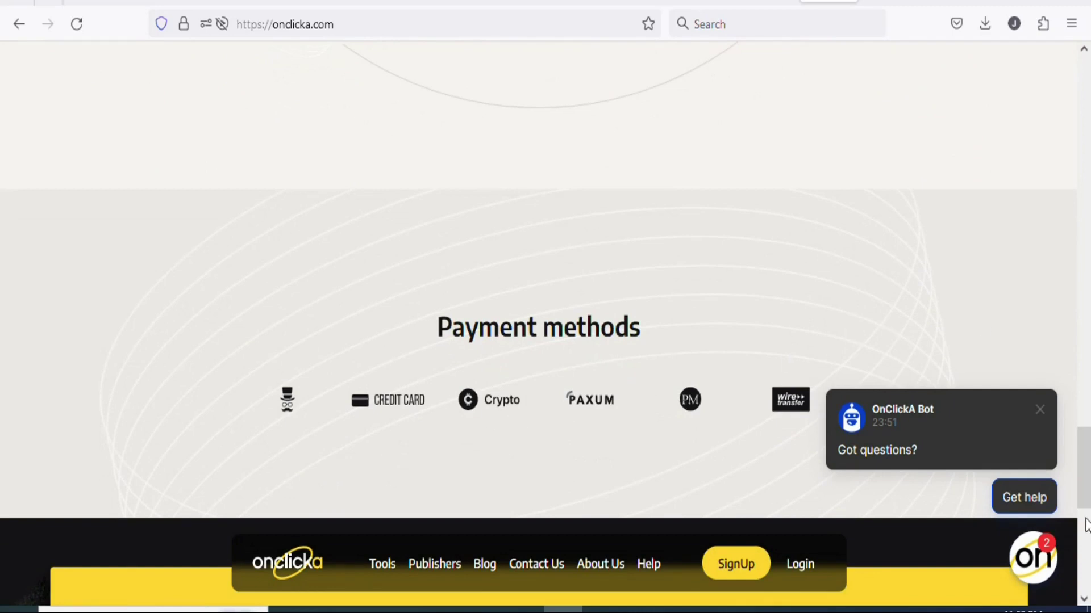
left_click_drag(1087, 474, 1085, 297)
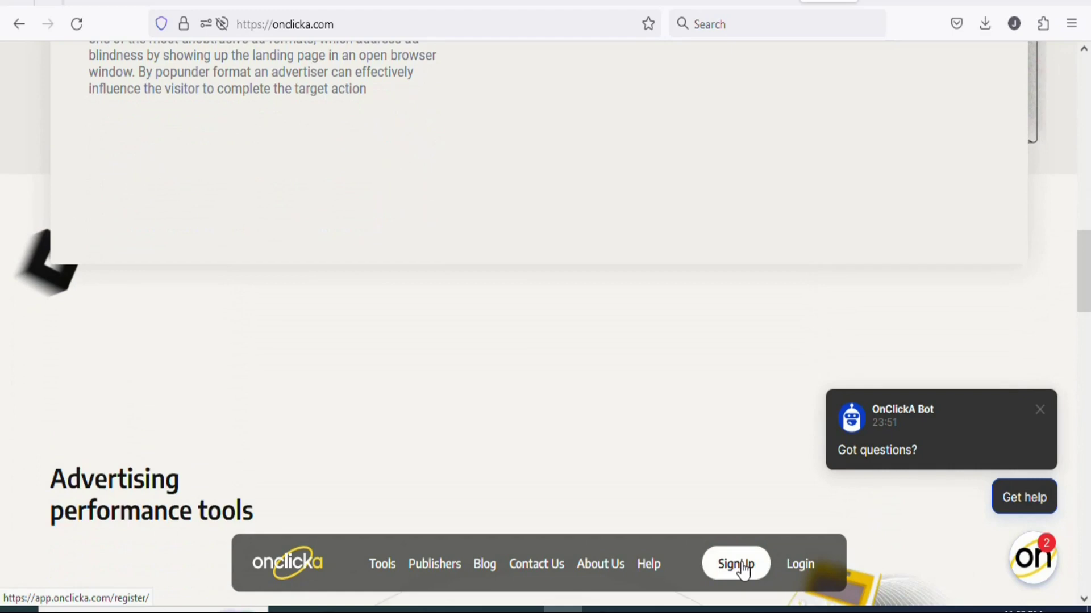
Open the OnClickA sign-up form and review the fields required for a personal account
left_click(731, 575)
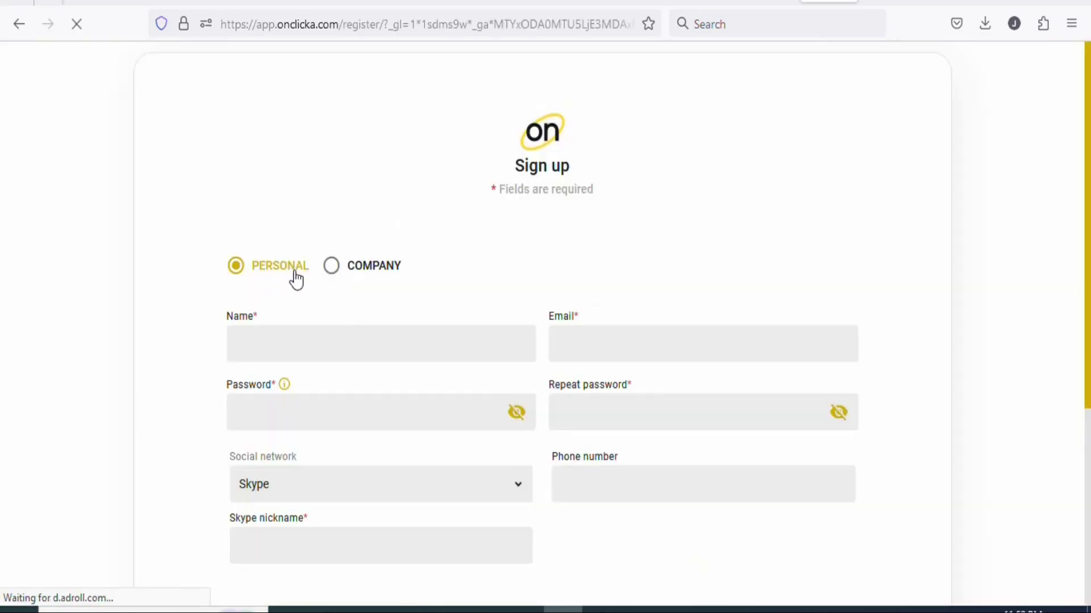
left_click(264, 342)
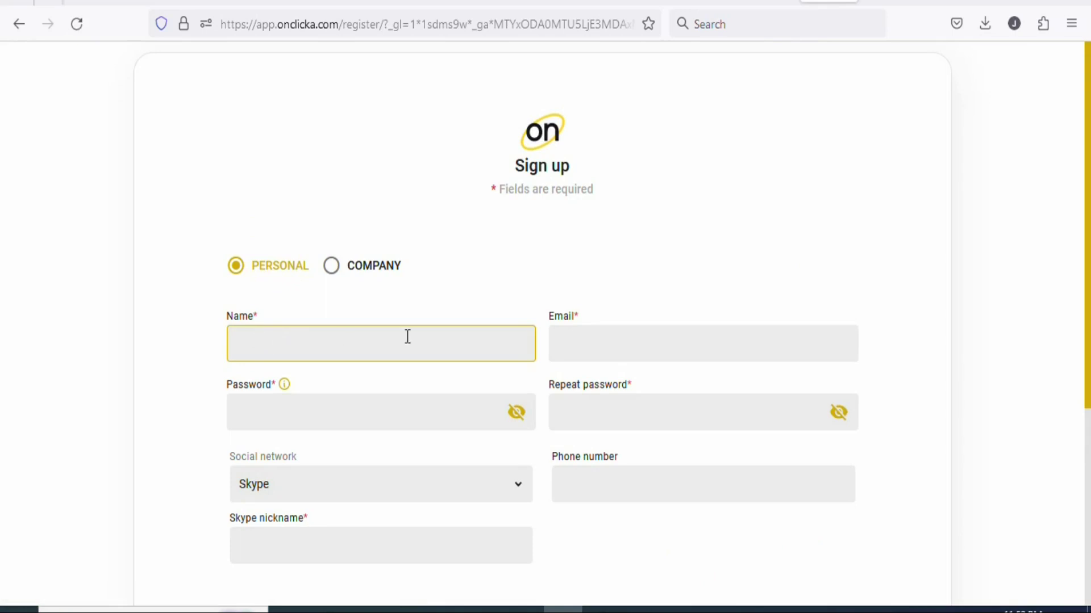
left_click(555, 355)
left_click(230, 414)
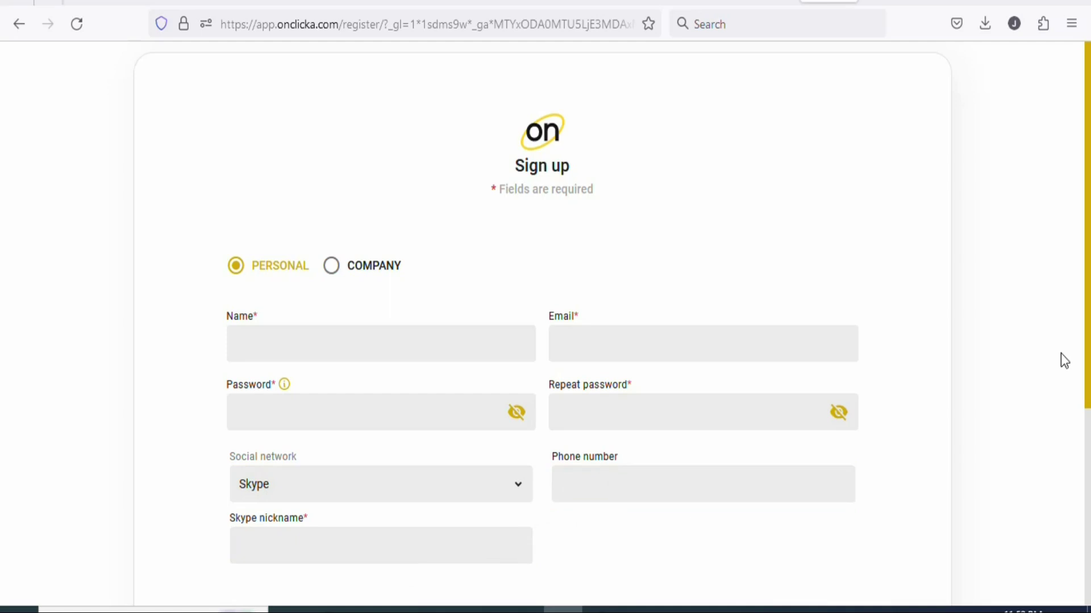
scroll(1061, 360, "down", 3)
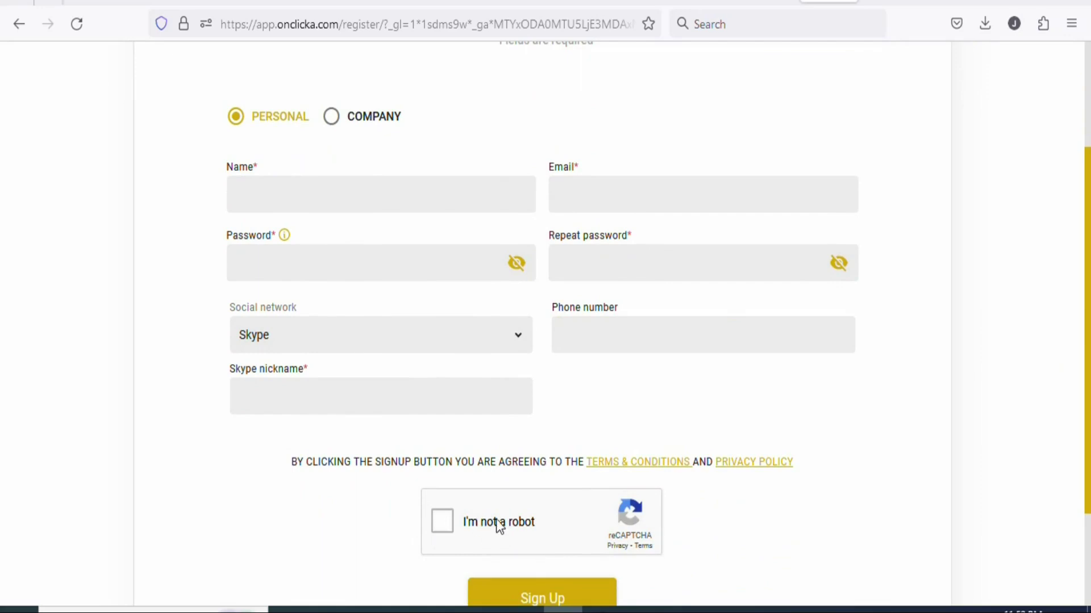
scroll(852, 454, "down", 2)
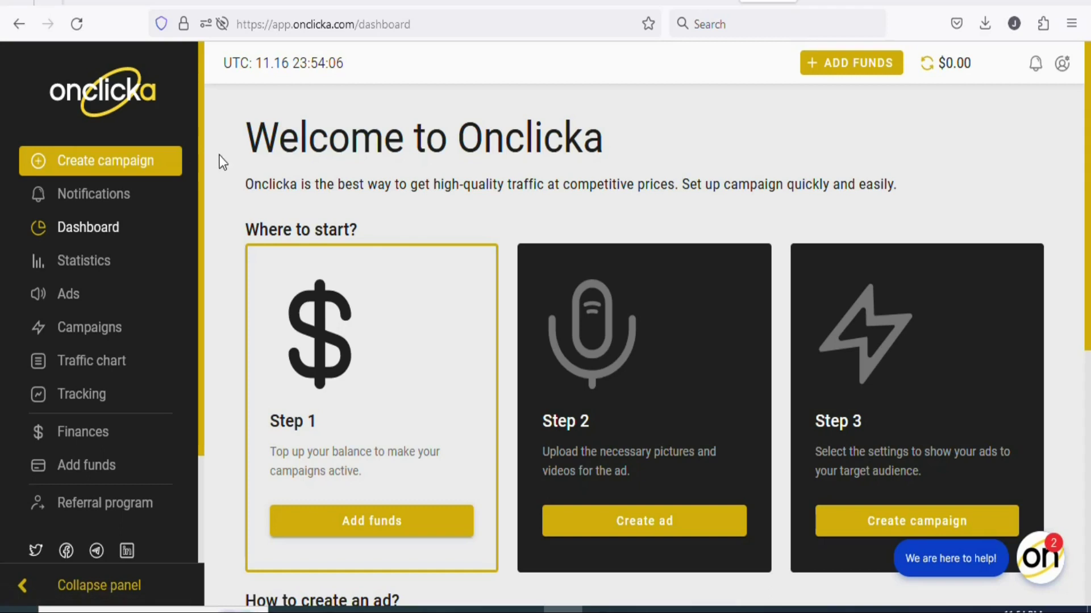
Start a new campaign and choose the In Page group among the ad formats
left_click(156, 165)
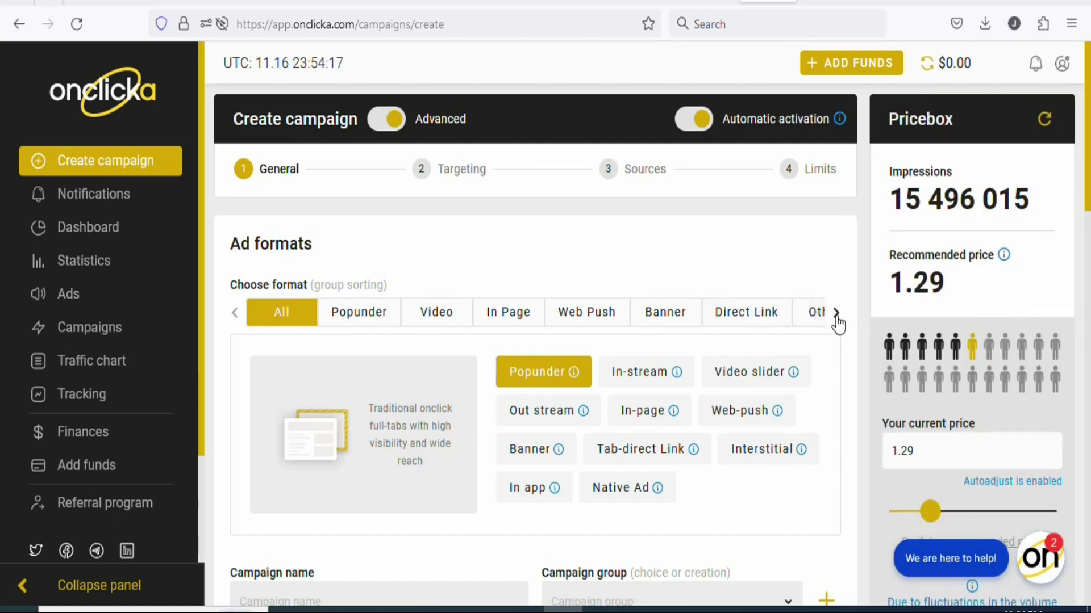
left_click(836, 313)
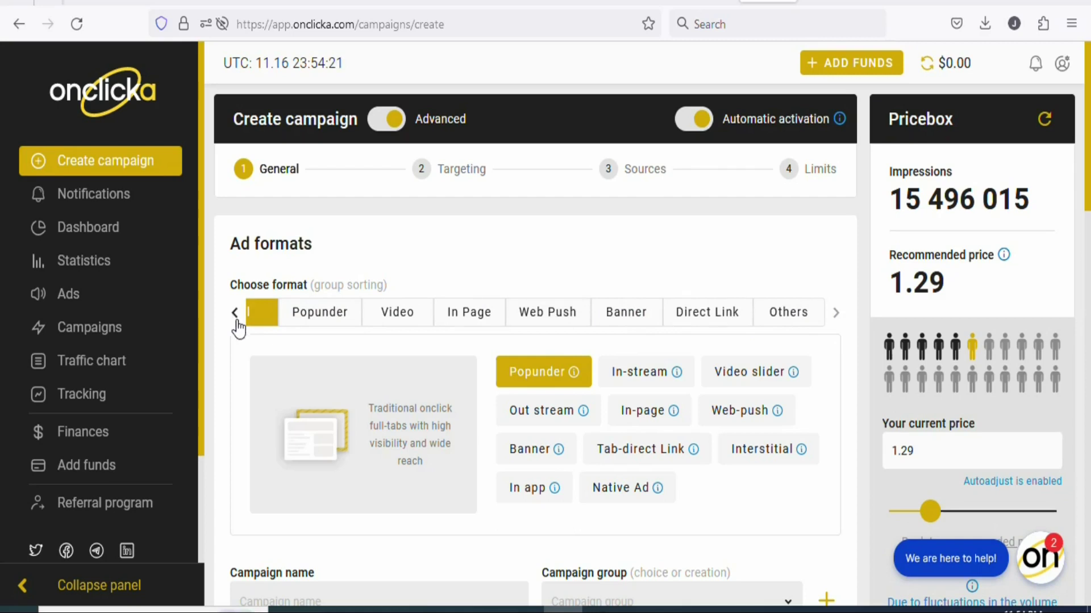
left_click(490, 320)
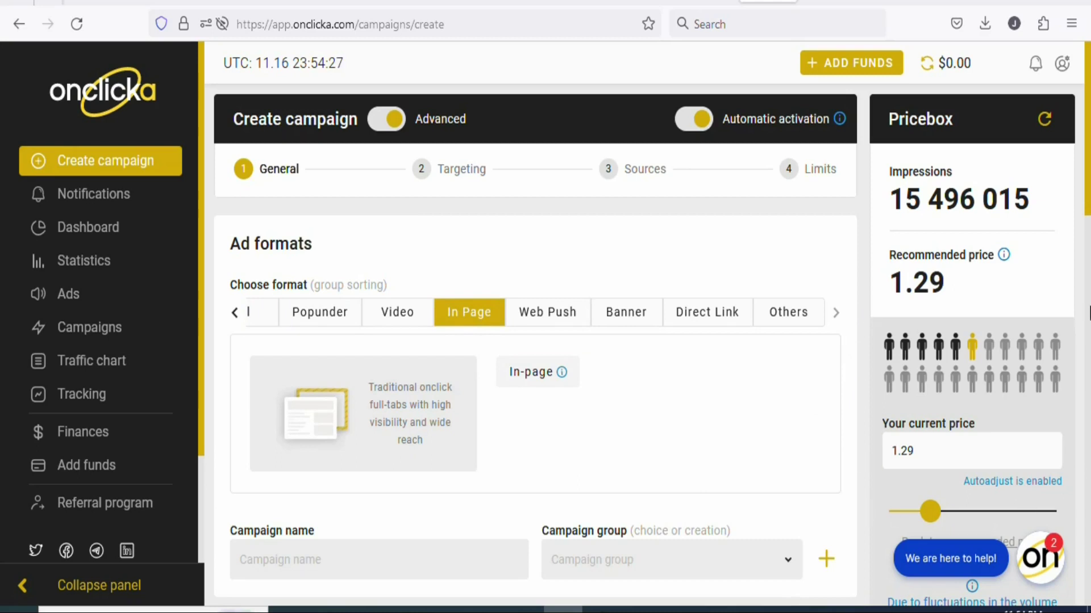
Name the campaign "Fornite"
left_click_drag(1086, 205, 1086, 252)
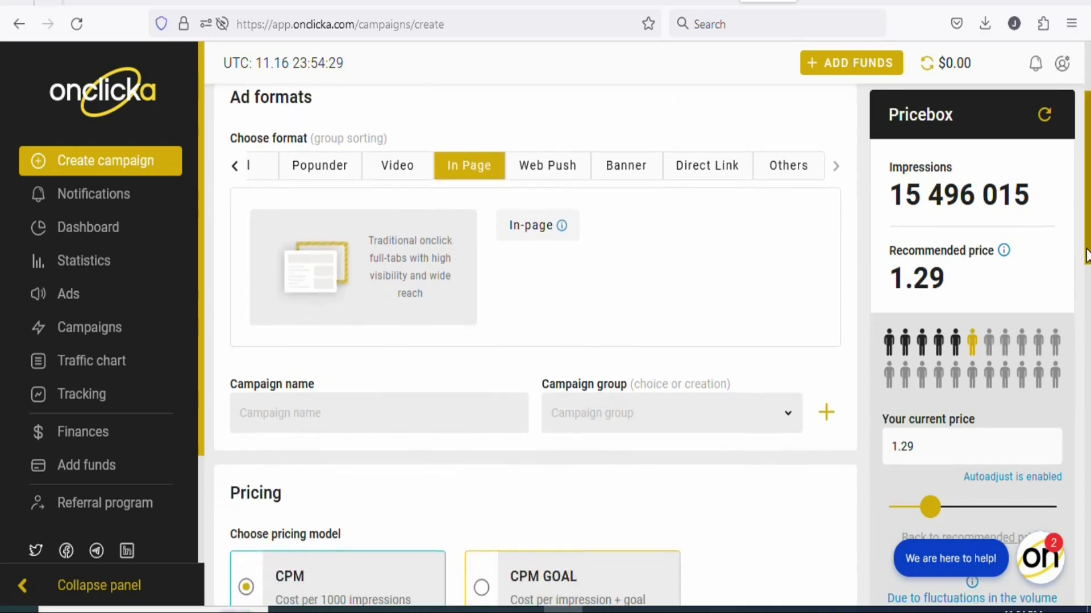
left_click(324, 397)
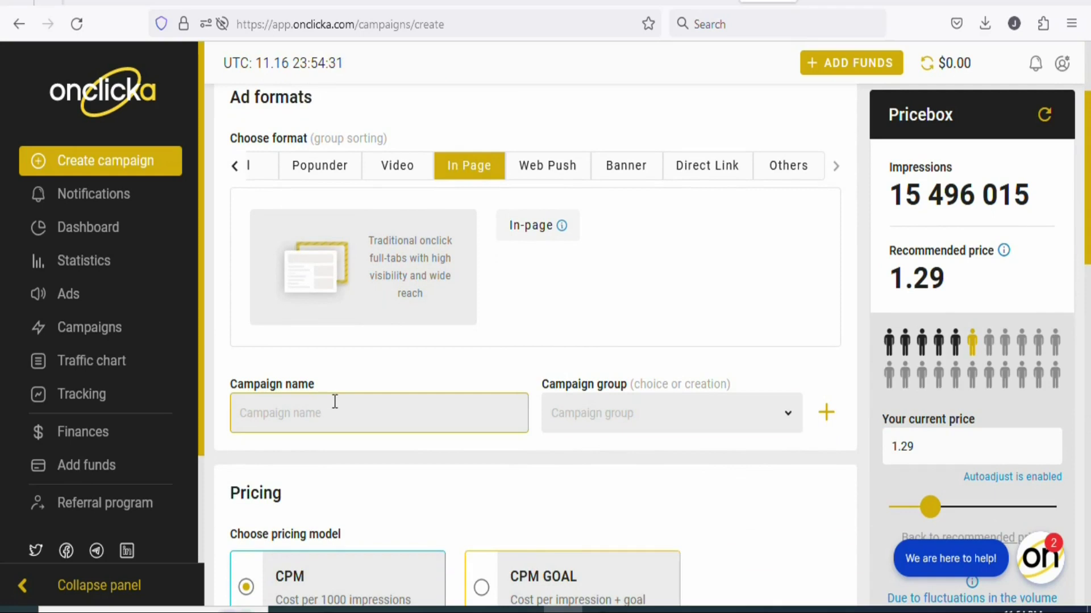
left_click(330, 408)
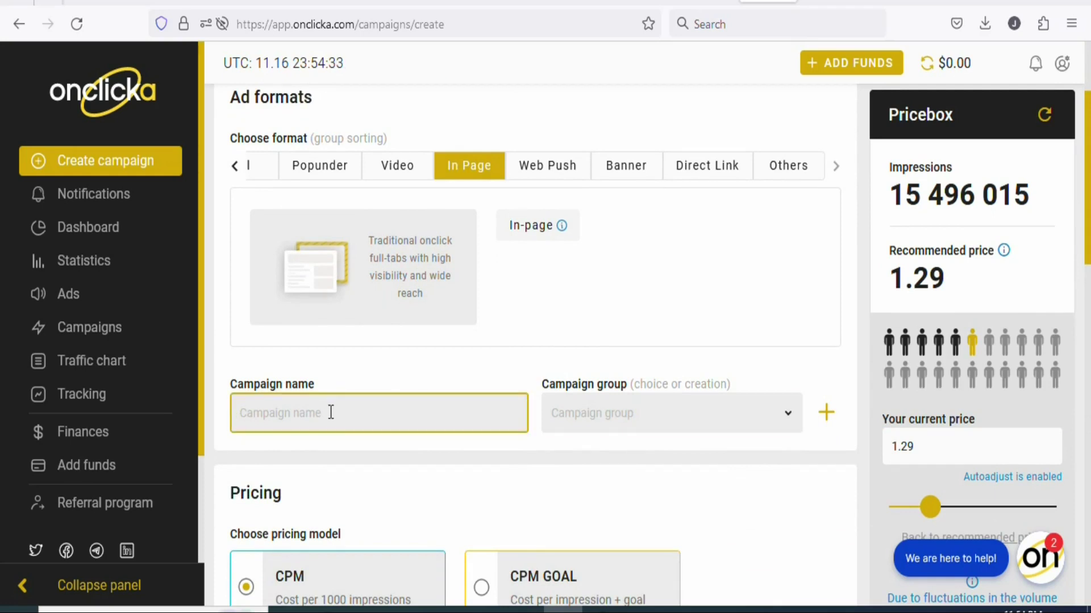
type("Fornite")
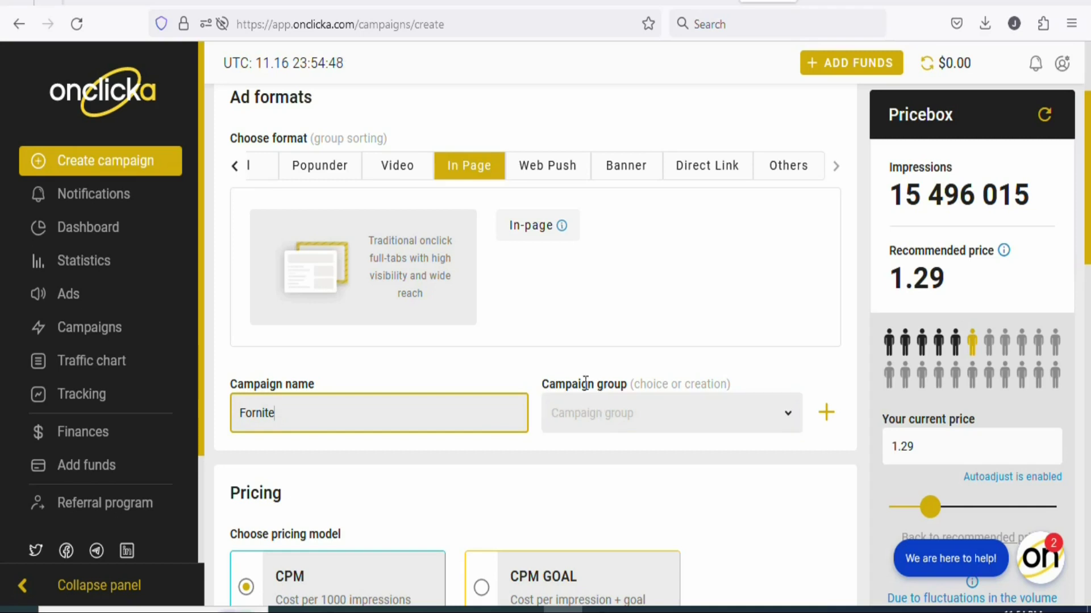
Review the pricing models and set the campaign's CPM price to 0.50
scroll(595, 405, "down", 4)
scroll(594, 404, "down", 1)
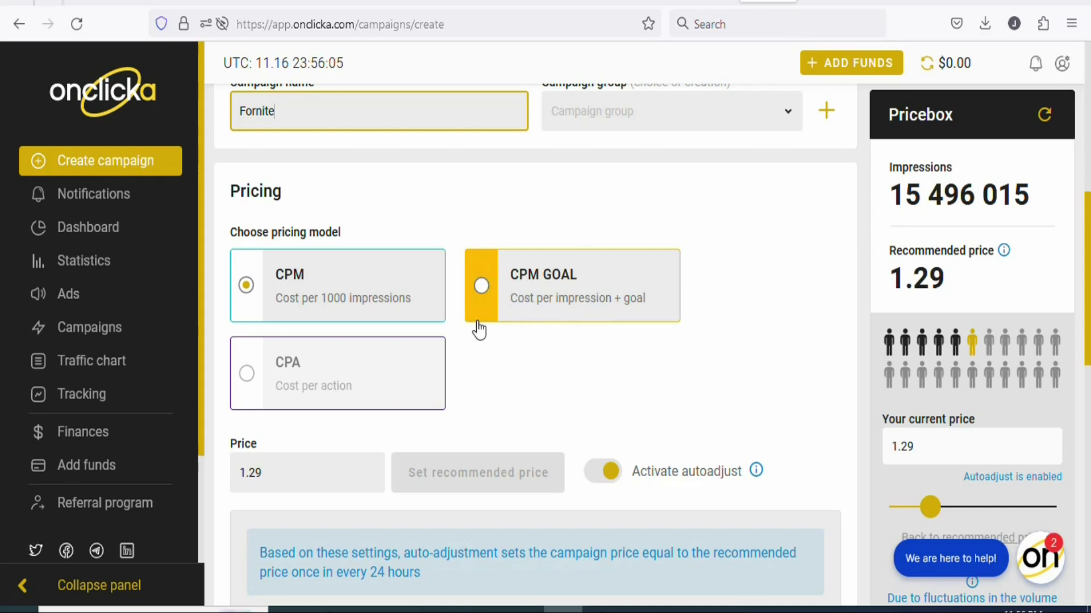
mouse_move(280, 368)
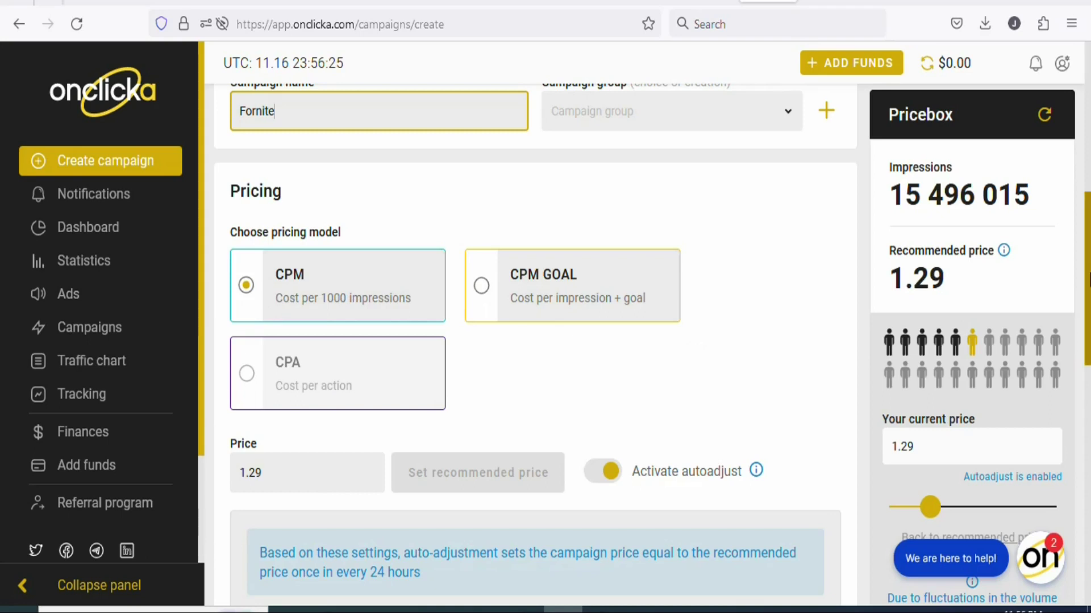
scroll(1088, 332, "down", 3)
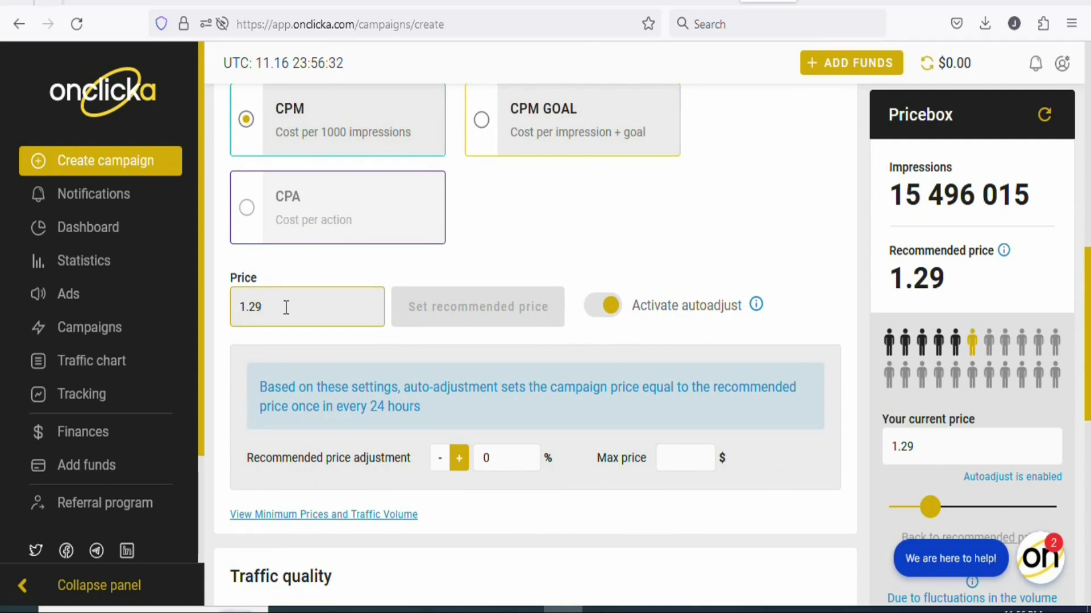
left_click(307, 255)
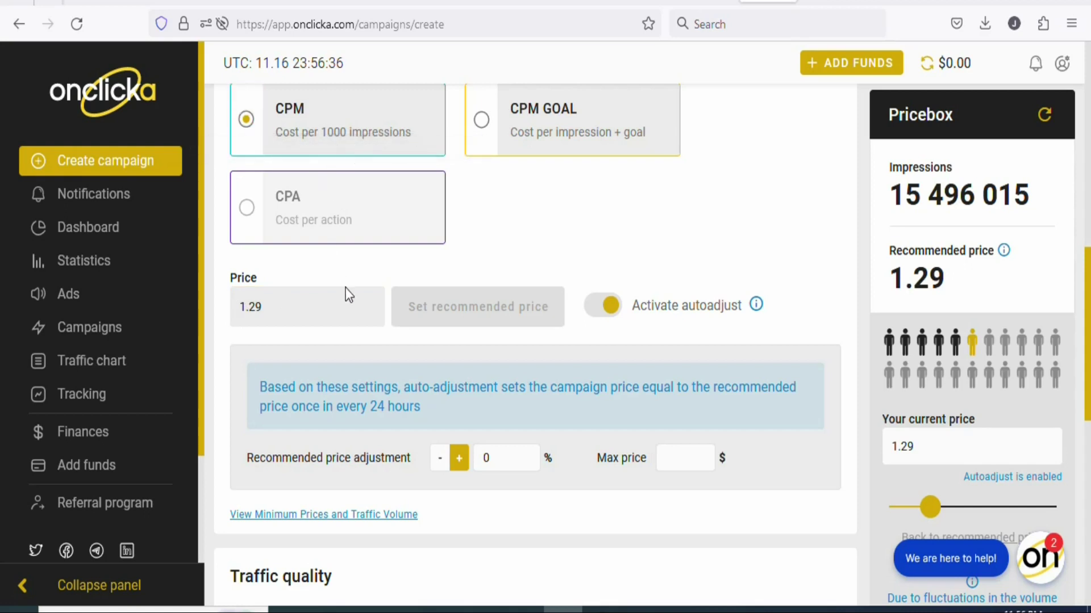
left_click(290, 304)
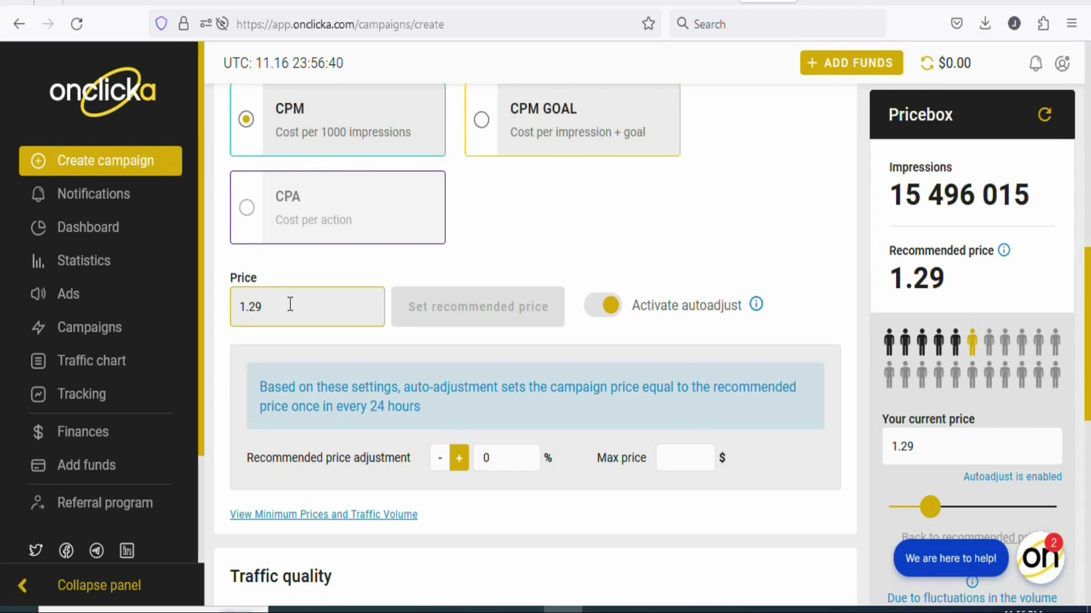
left_click(290, 305)
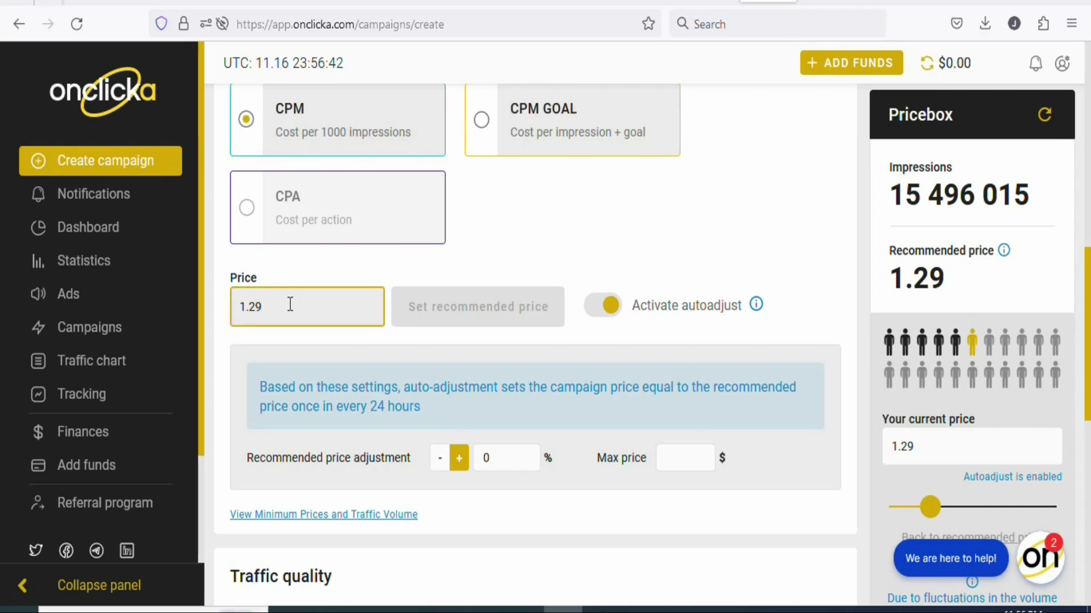
key("BackSpace")
key("BackSpace")
key("BackSpace")
key("BackSpace")
type("0.5")
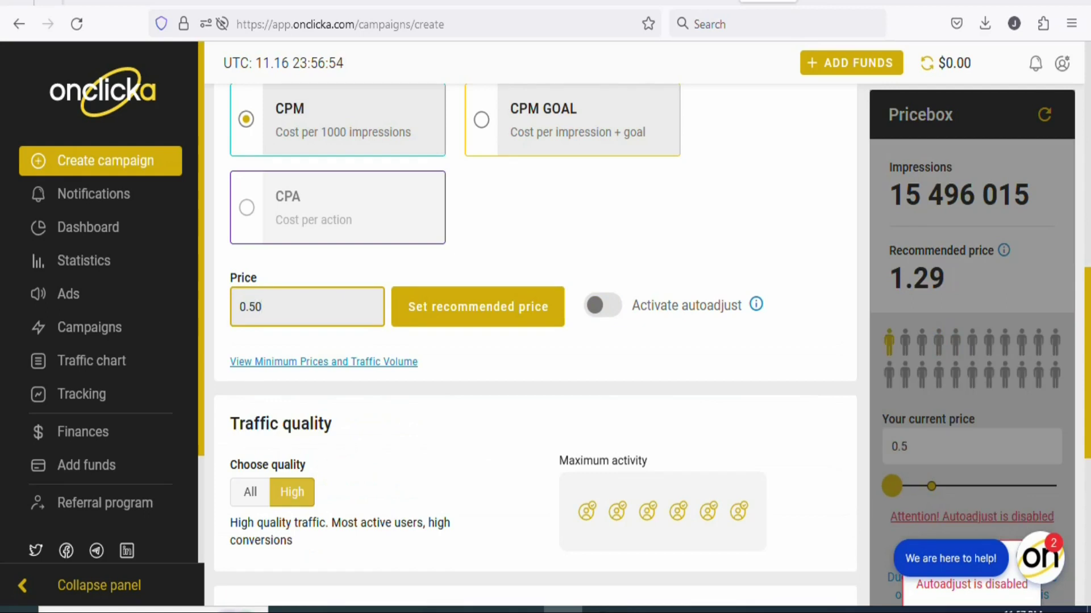
left_click(462, 267)
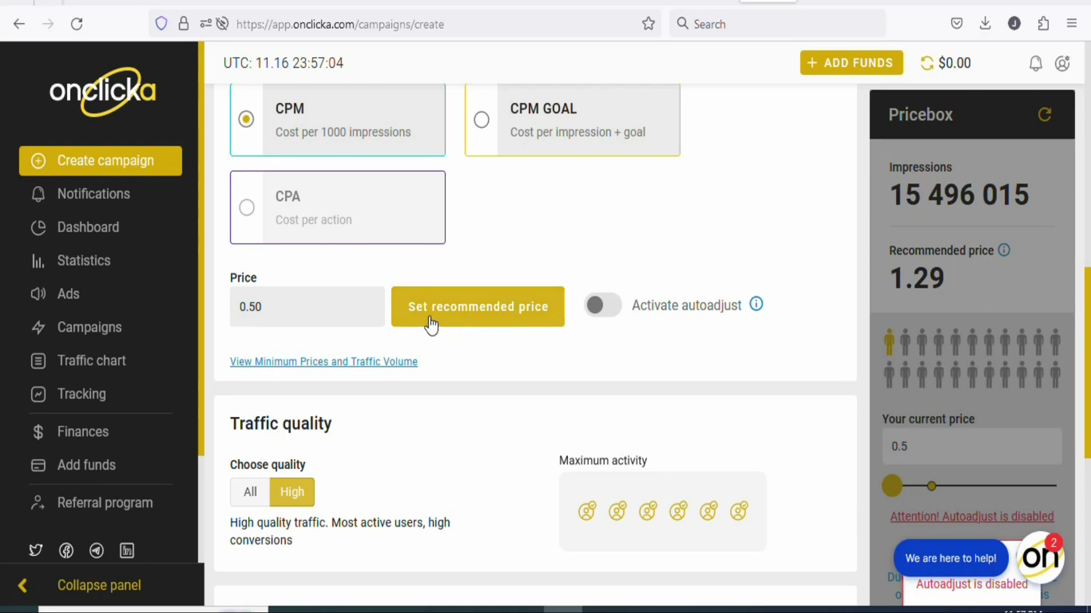
Try the recommended campaign price and replace it with 0.50 again
left_click(492, 321)
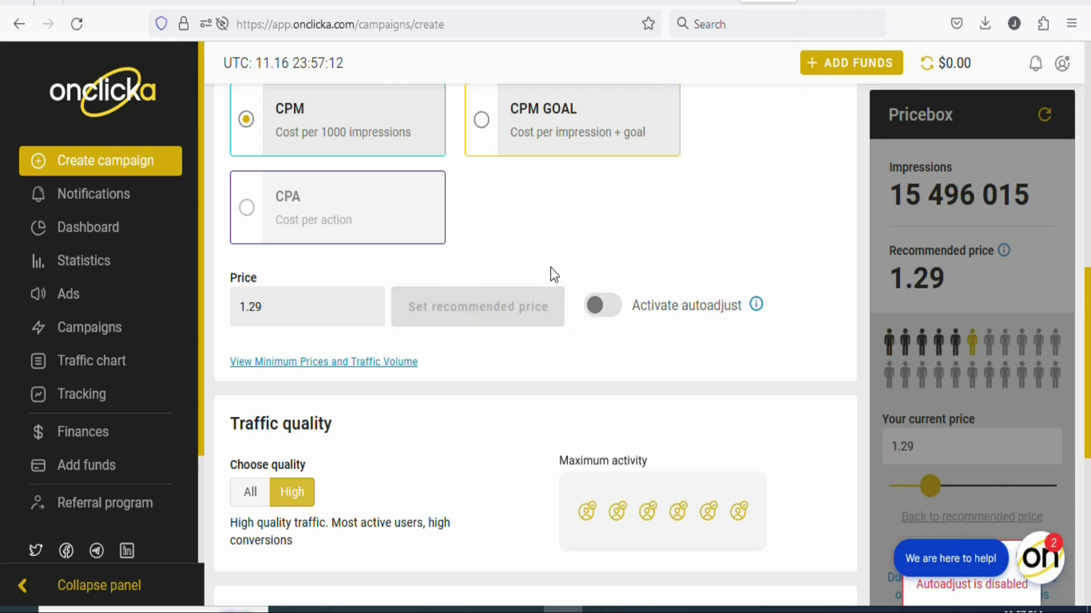
left_click(282, 315)
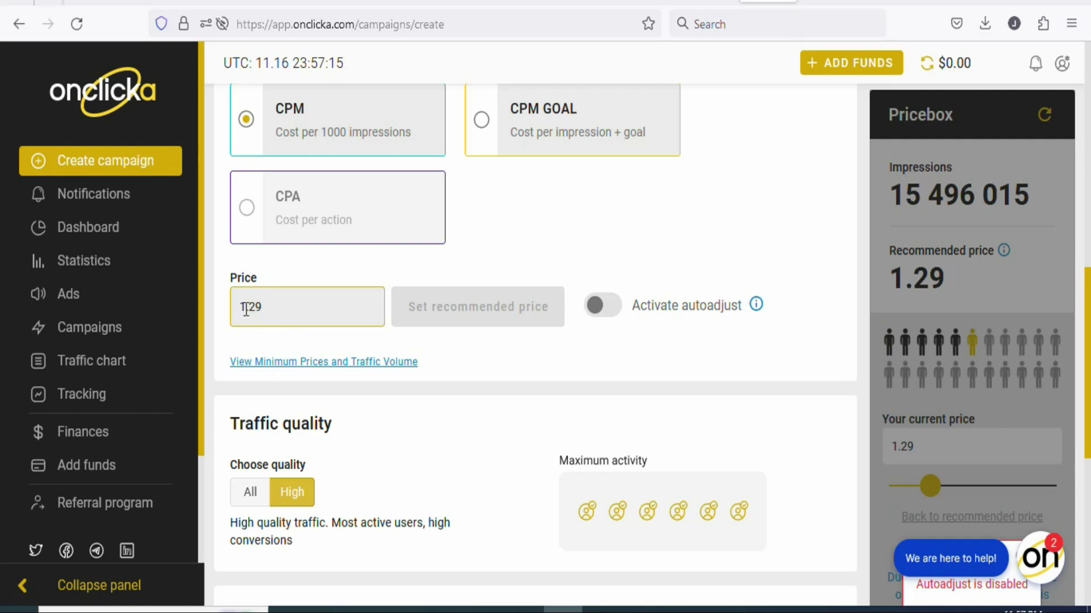
left_click(269, 307)
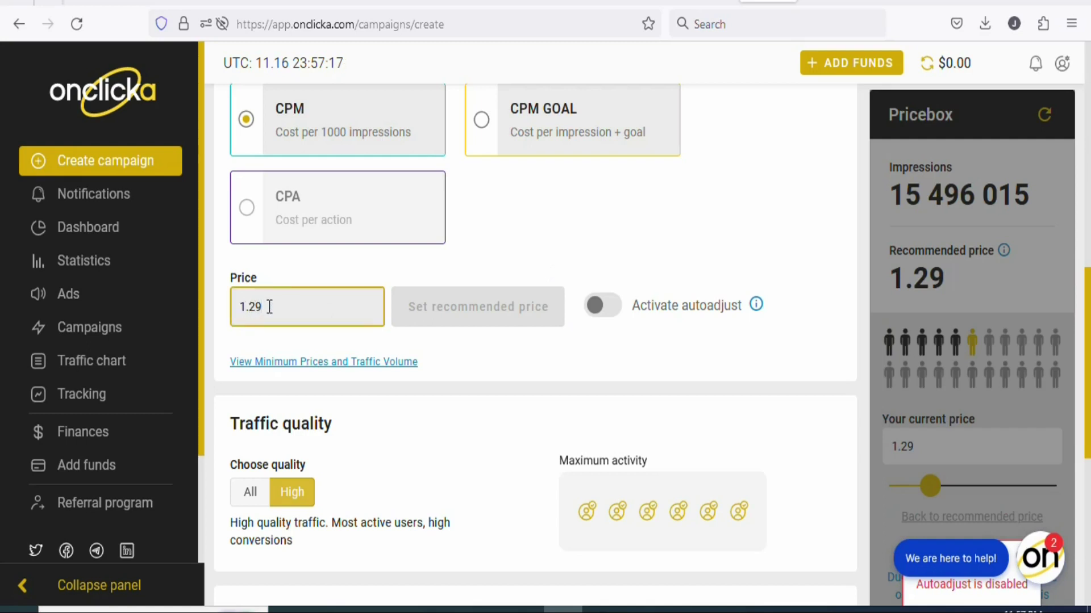
key("BackSpace")
key("BackSpace")
key("BackSpace")
type("00")
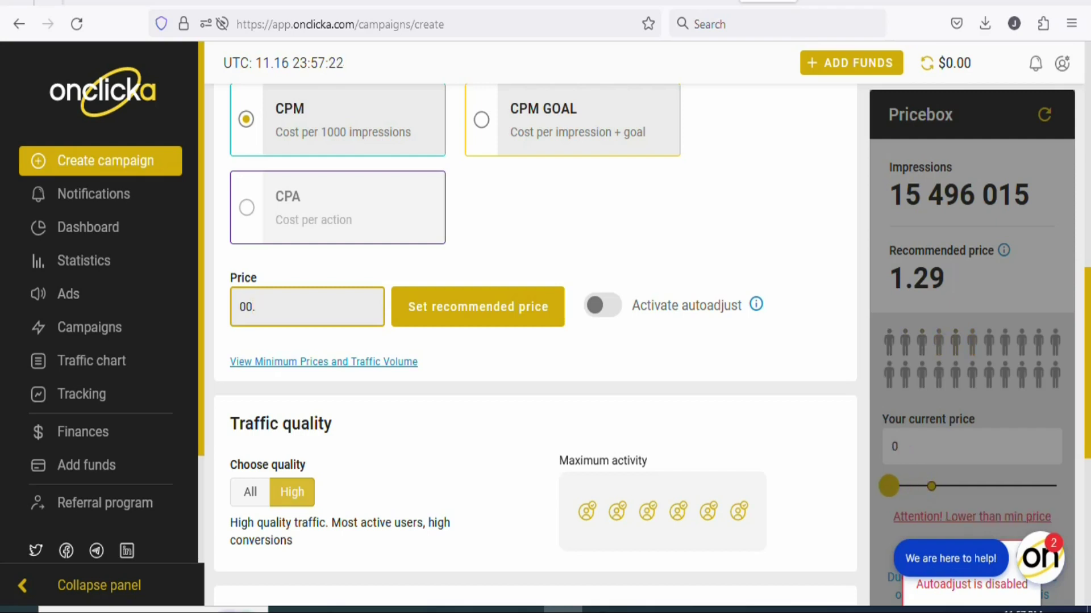
type(".50")
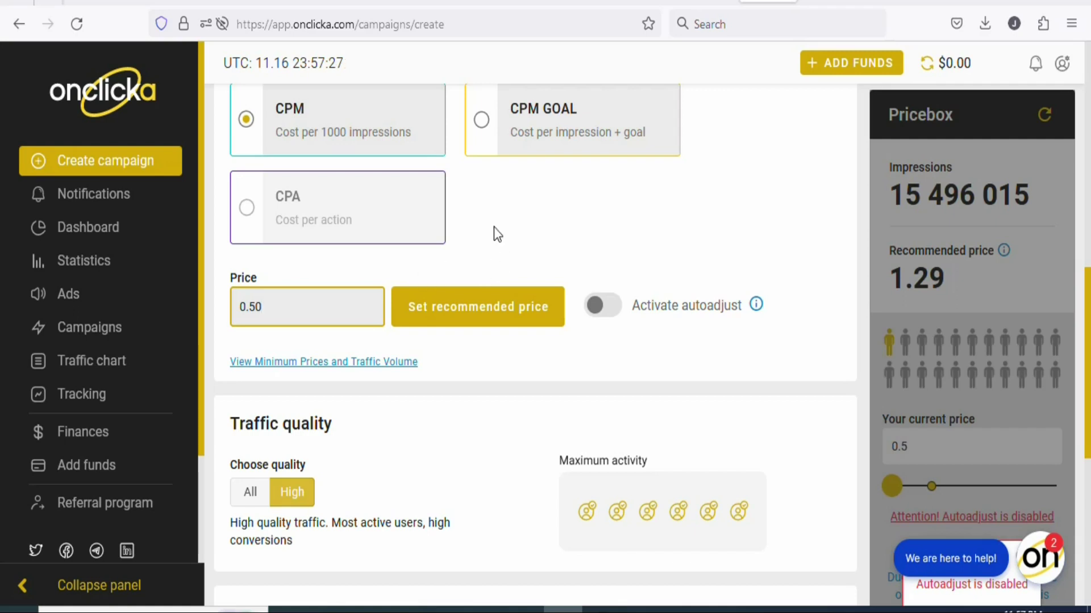
left_click(790, 206)
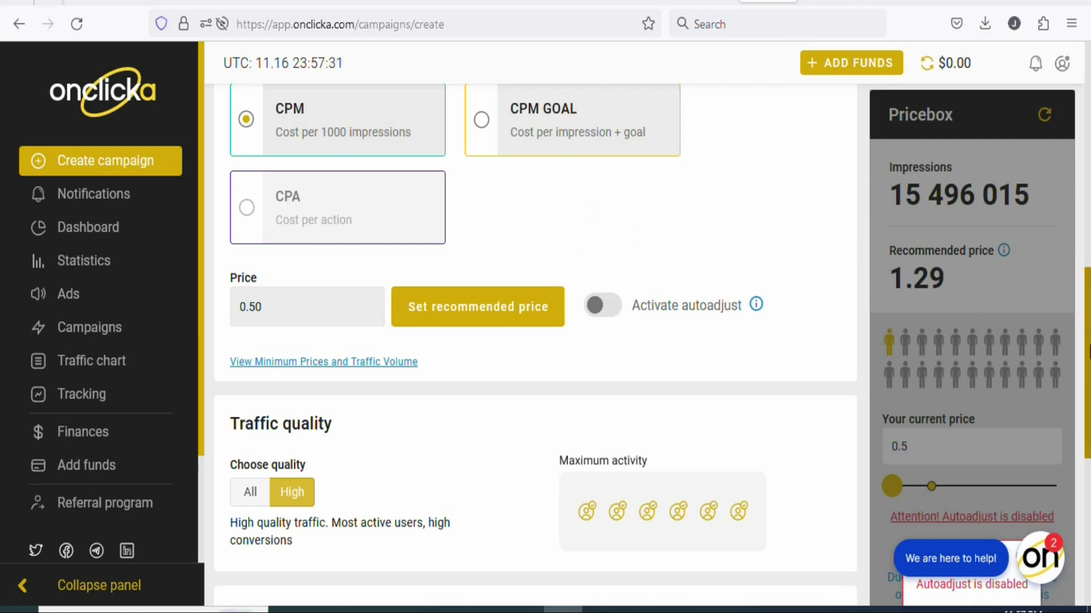
Start a new ad in the campaign's ad selection and name it "fornite game"
scroll(1088, 389, "down", 2)
scroll(430, 273, "down", 2)
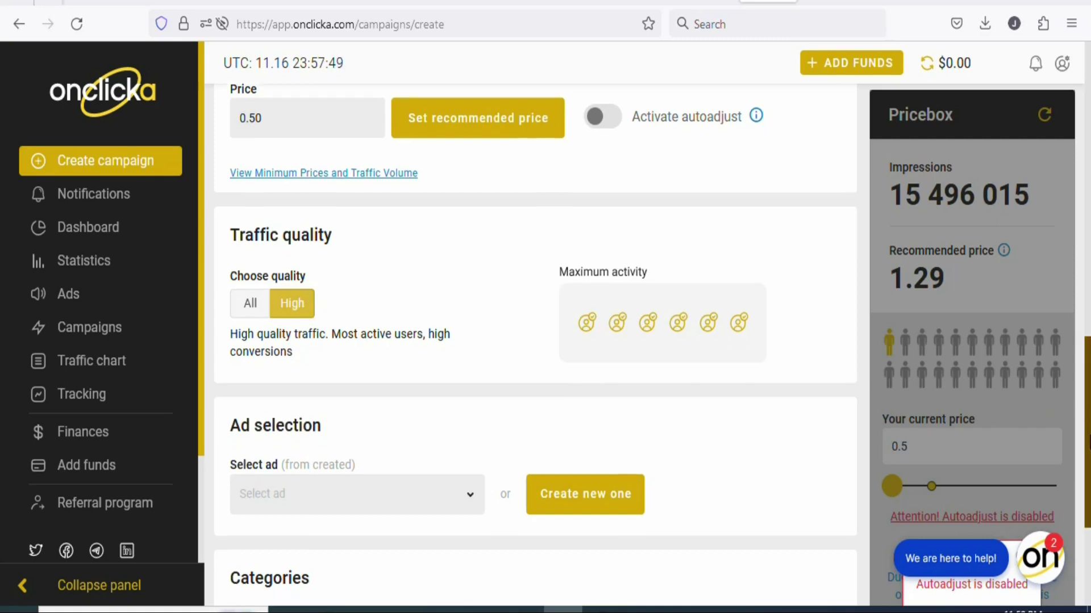
scroll(1073, 412, "down", 3)
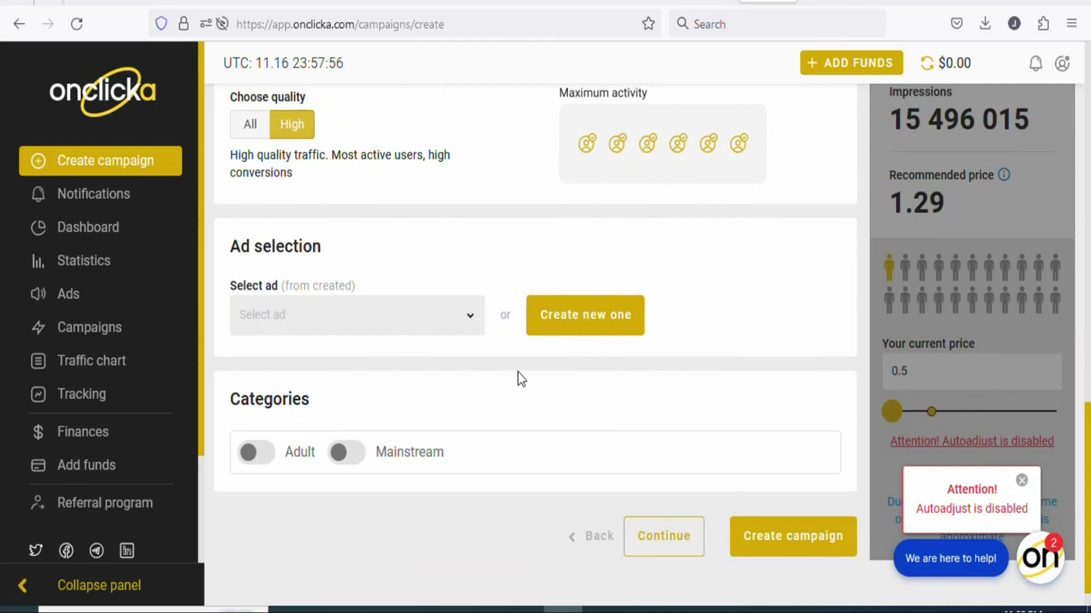
left_click(563, 327)
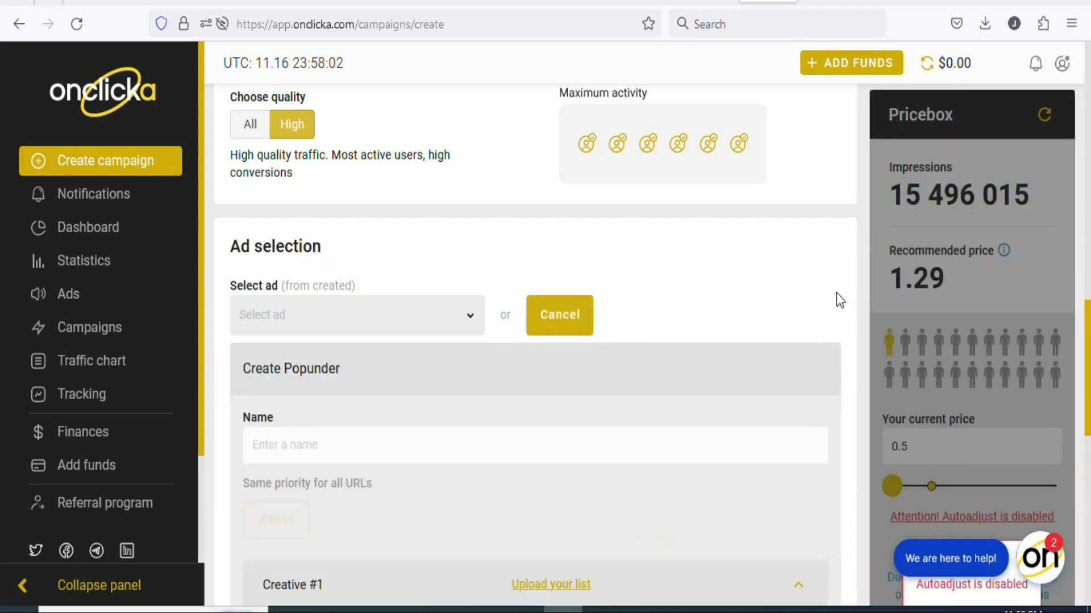
scroll(561, 354, "down", 3)
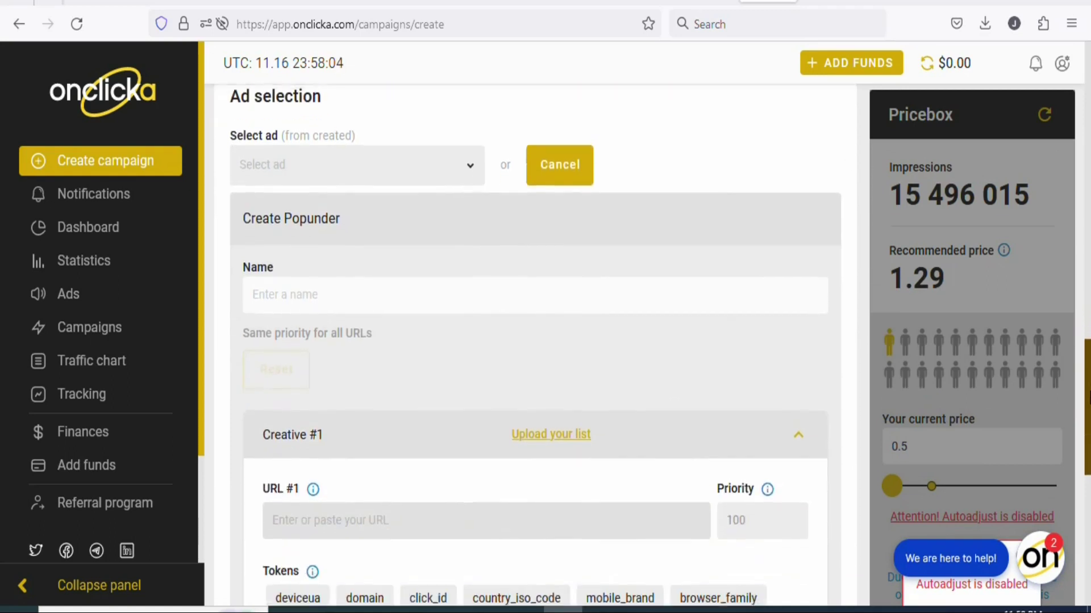
left_click(310, 284)
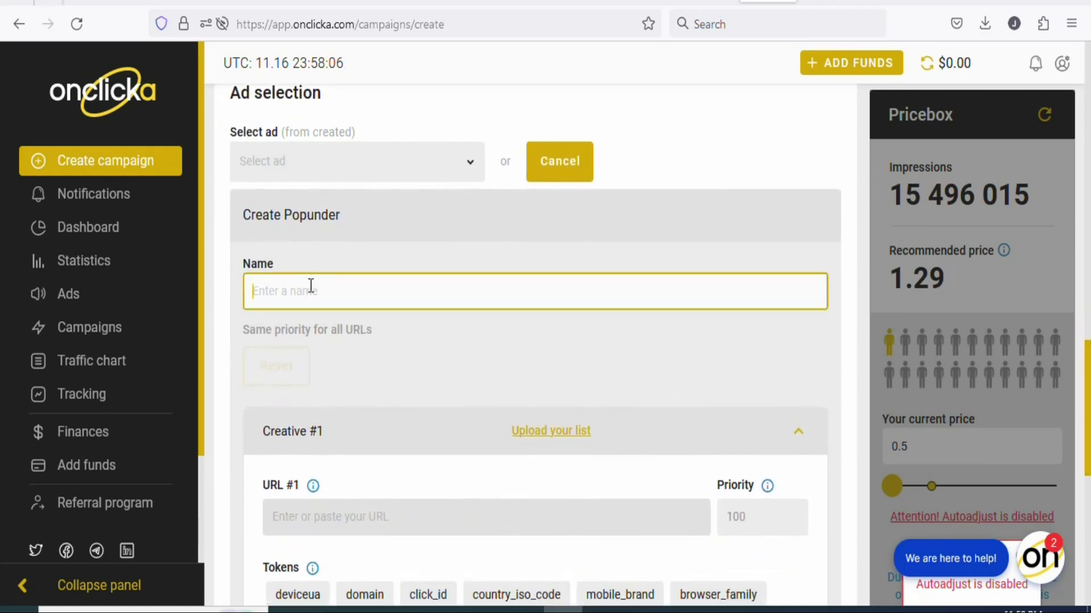
type("fornit")
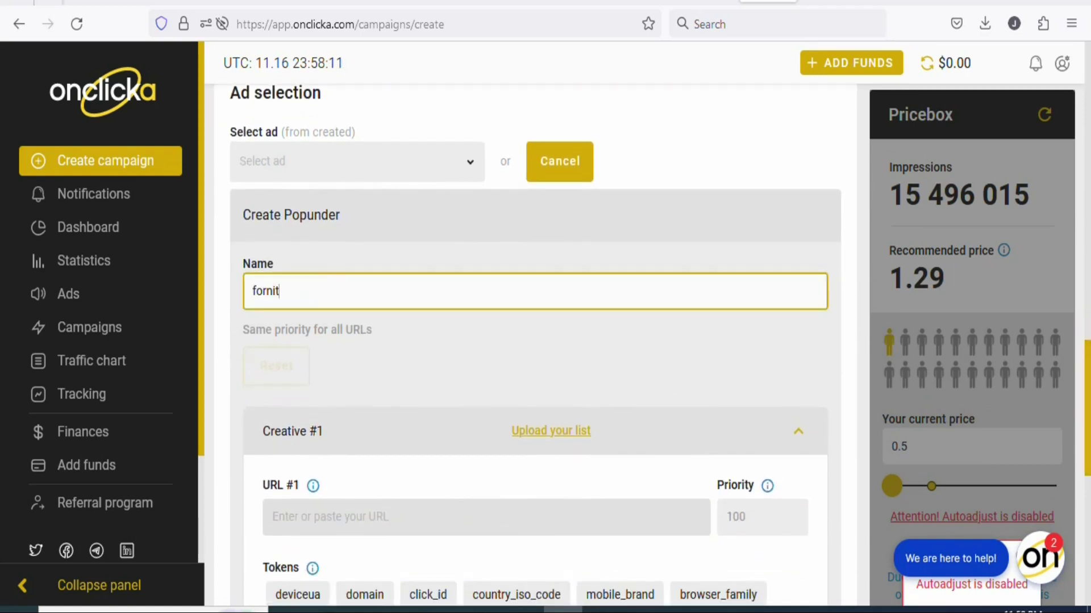
type("e game")
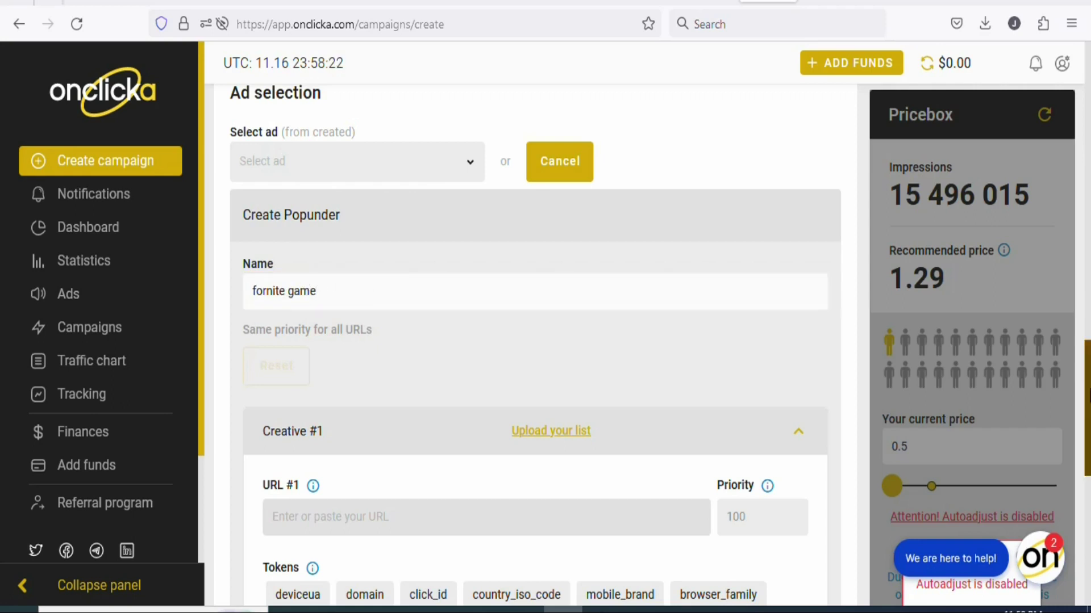
Switch to CPAGrip and copy the tracking link of the Austrian "Hol dir Fortnite Vibin!" offer for the creative's URL
scroll(534, 341, "down", 3)
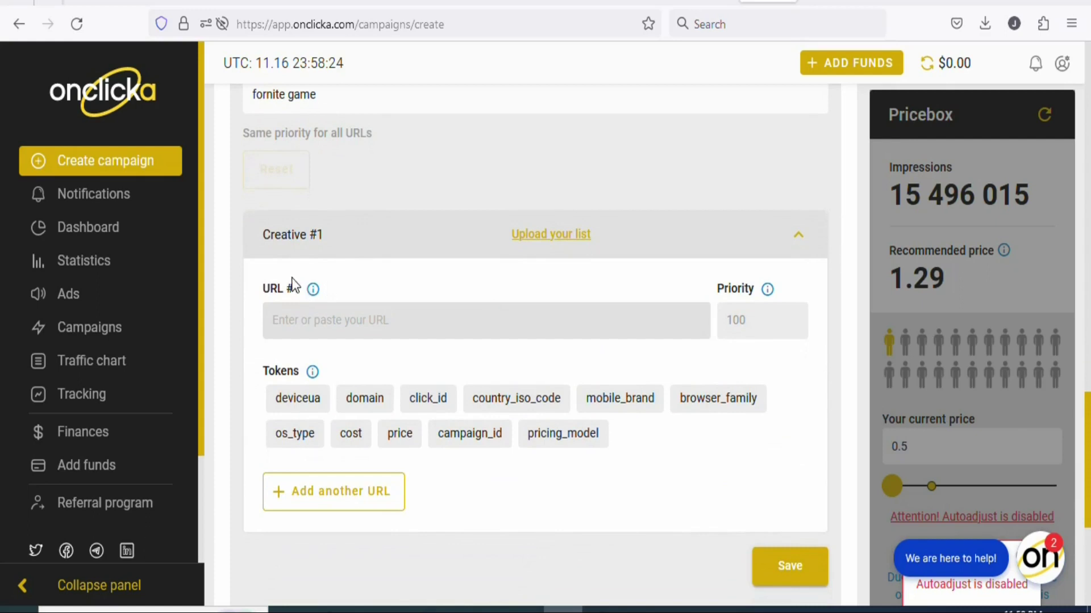
left_click(310, 321)
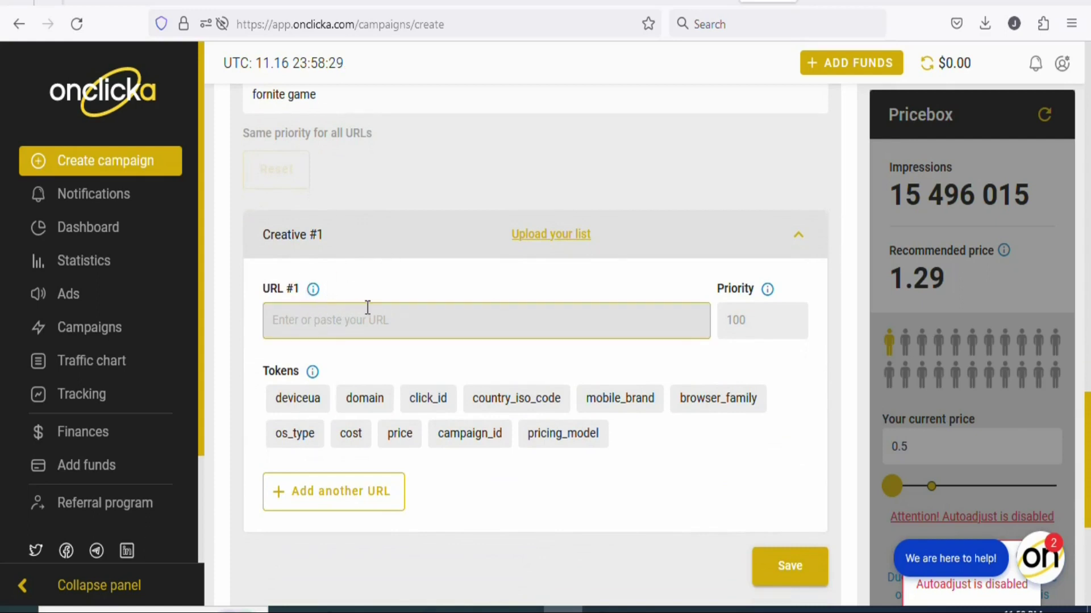
left_click(566, 535)
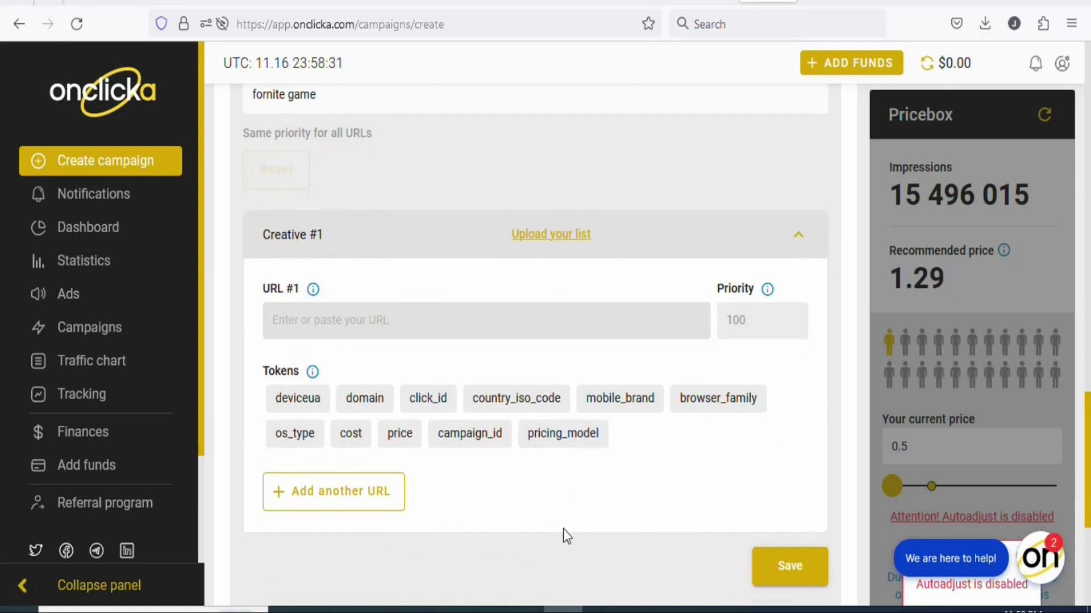
left_click(356, 322)
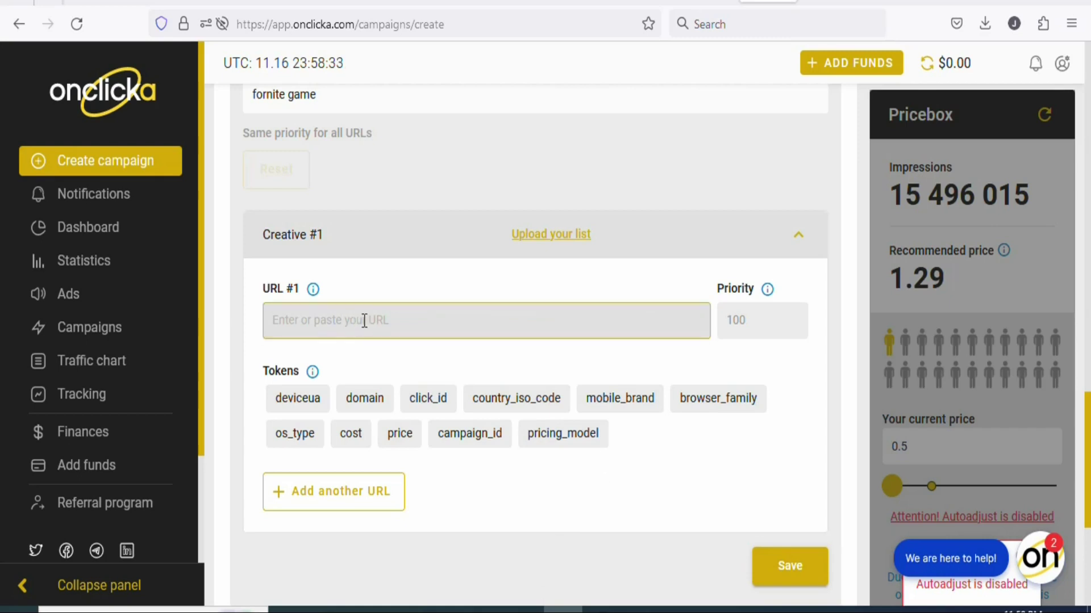
left_click(520, 610)
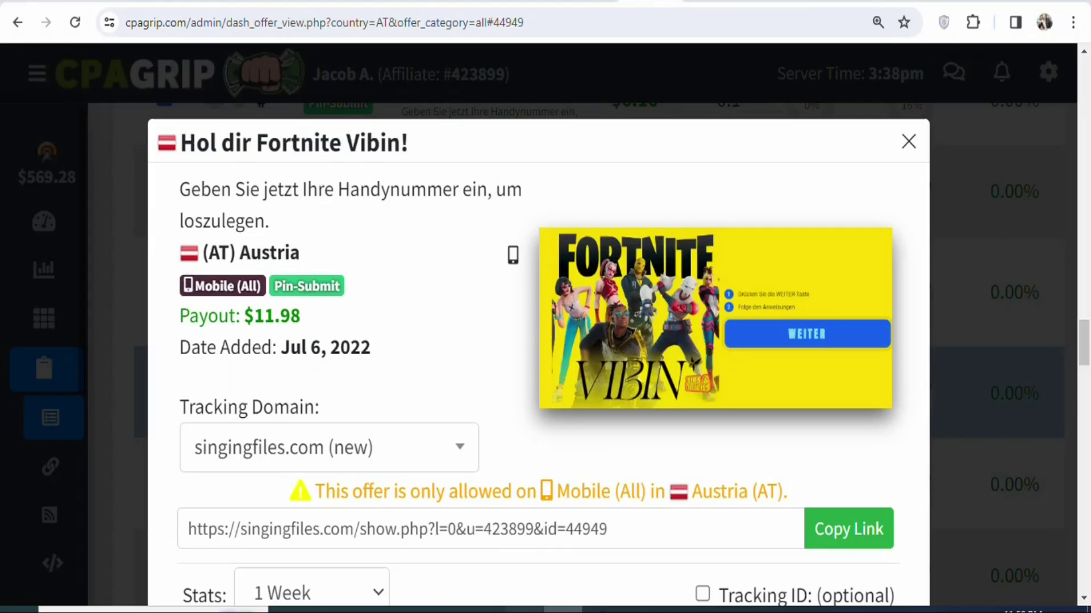
left_click(848, 539)
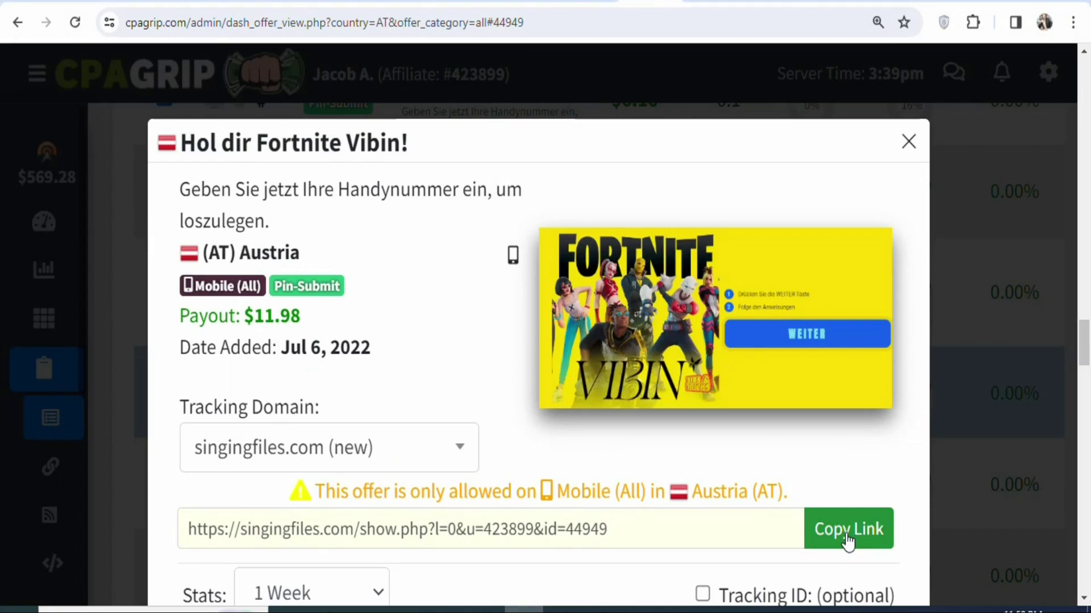
left_click(847, 542)
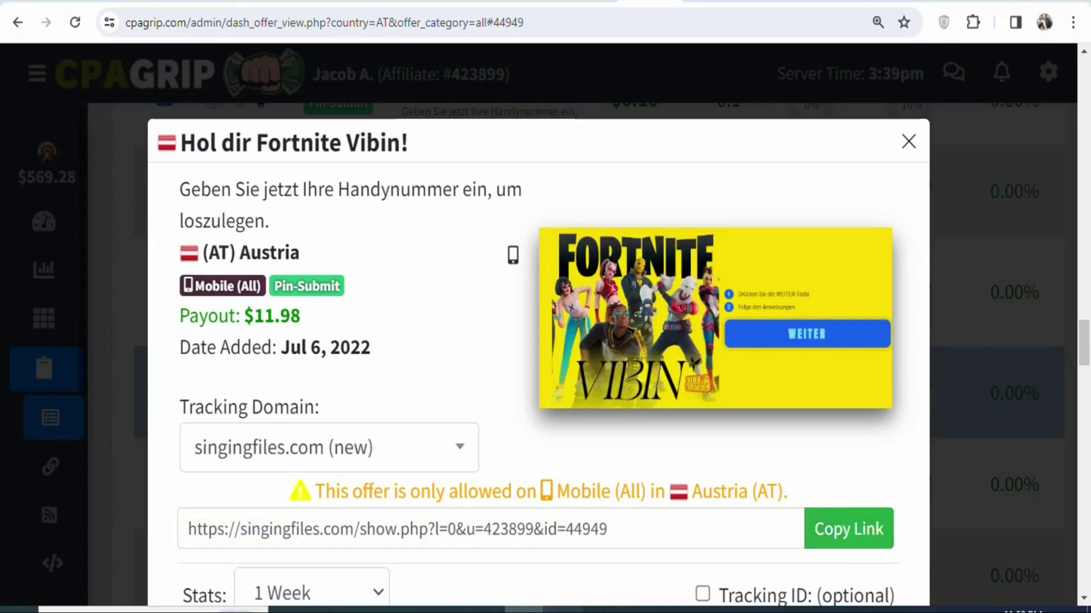
Return to OnClickA, paste the copied offer link as URL #1 of the creative and save the ad
key("alt+Tab")
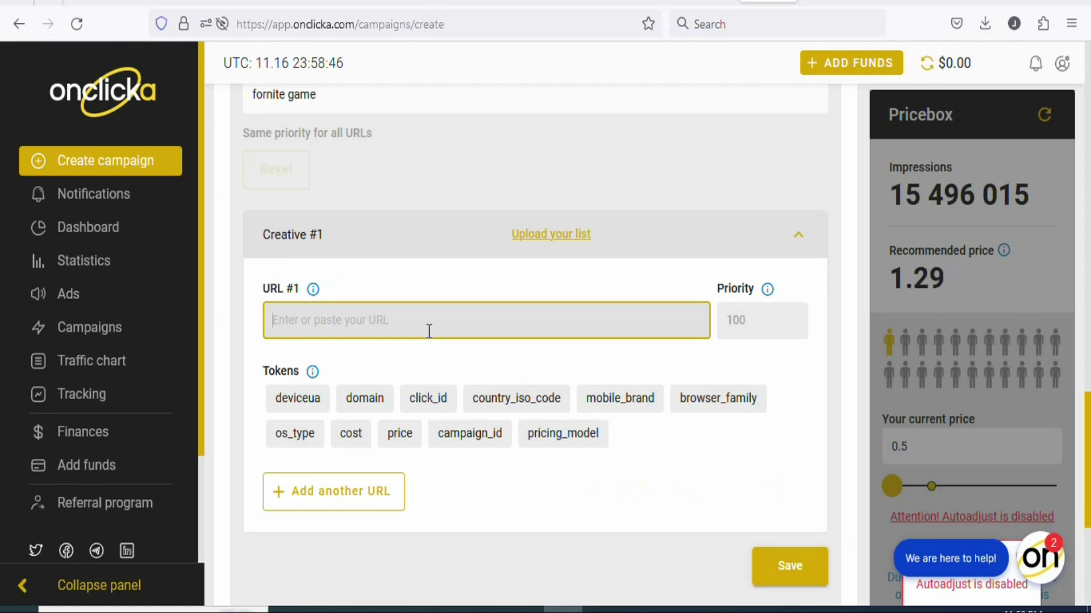
type("https://singingfiles.com/show.php?l=0&u=423899&id=44949")
scroll(778, 375, "down", 2)
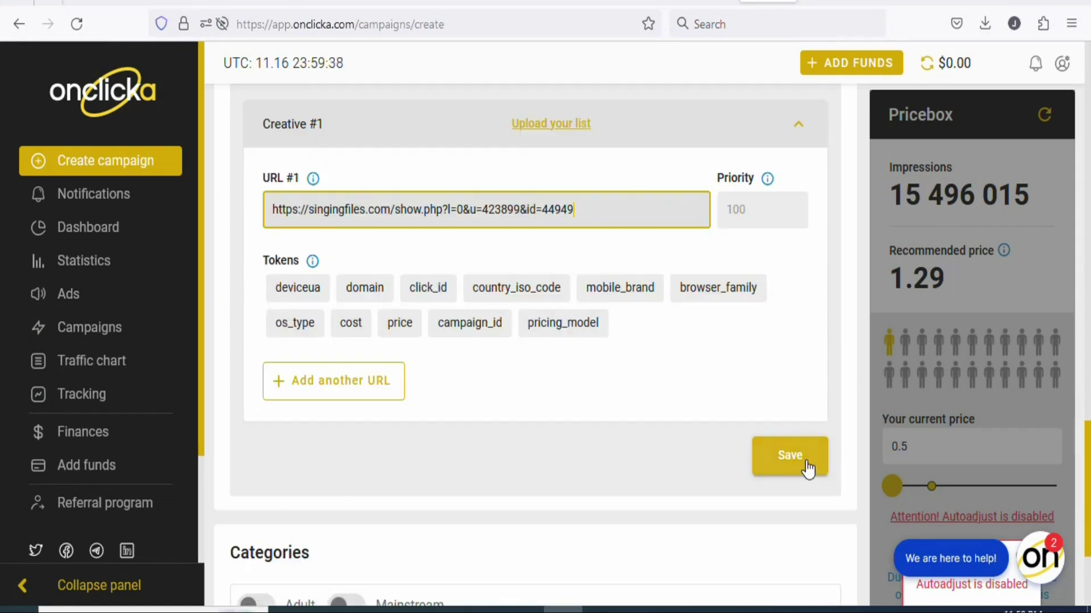
left_click(789, 455)
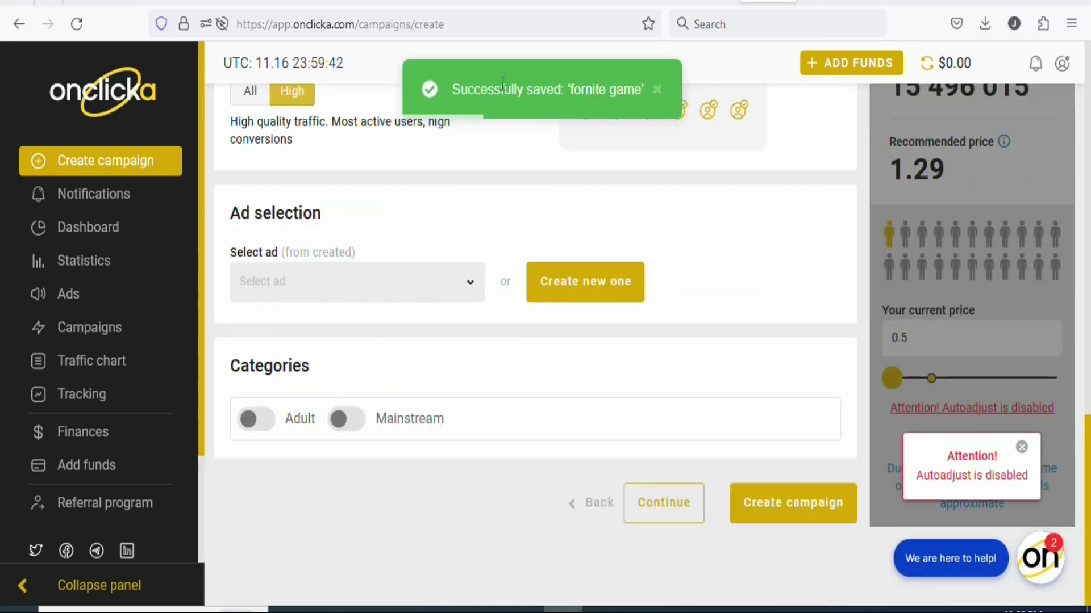
Select the "fornite game" ad with the Mainstream categories enabled and continue to the targeting settings
left_click(472, 285)
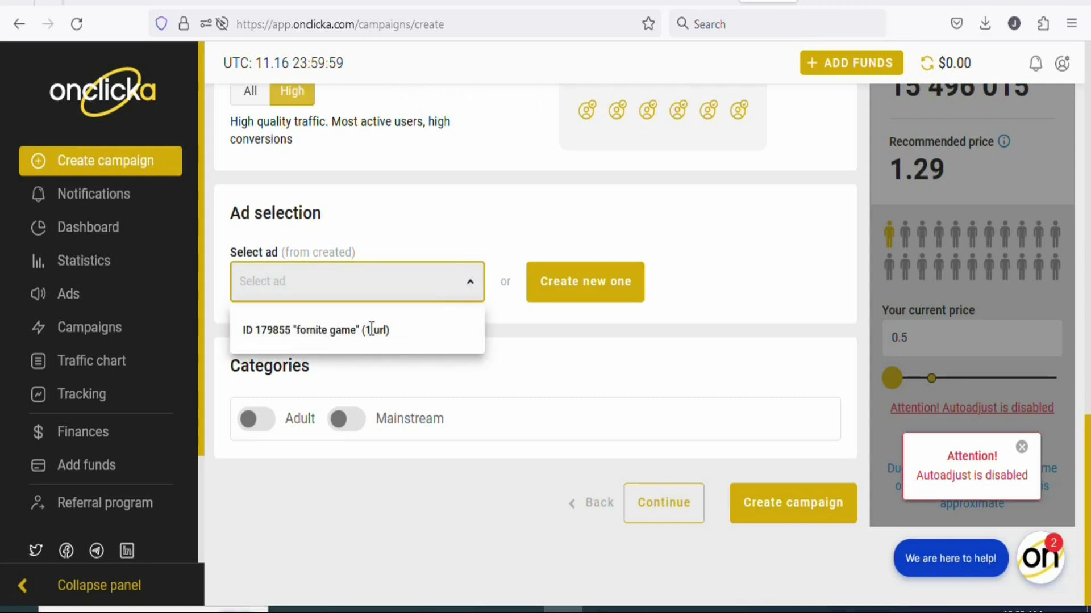
left_click(362, 342)
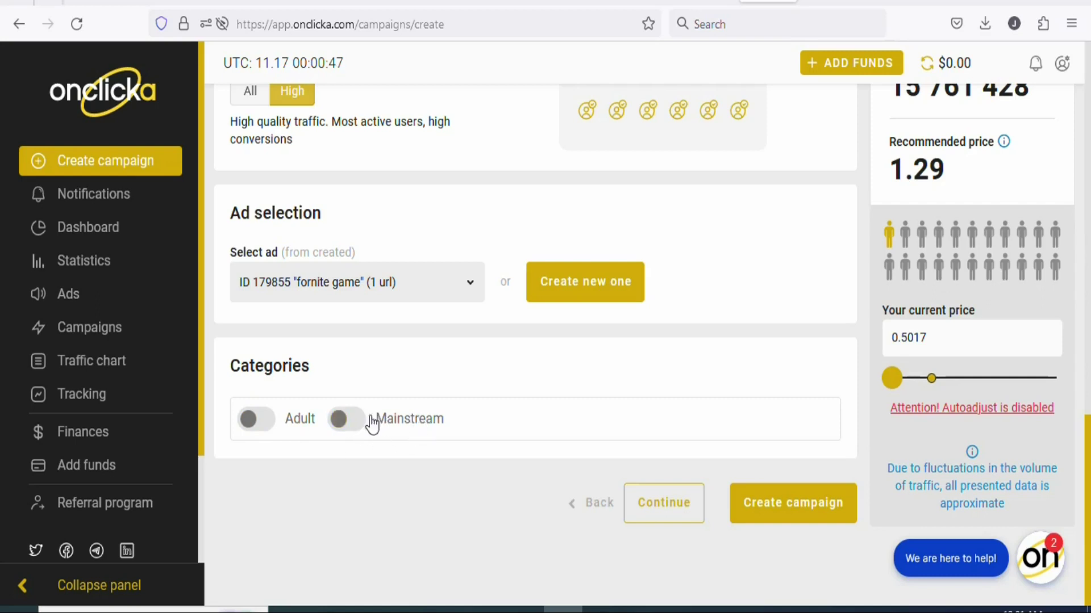
left_click(356, 425)
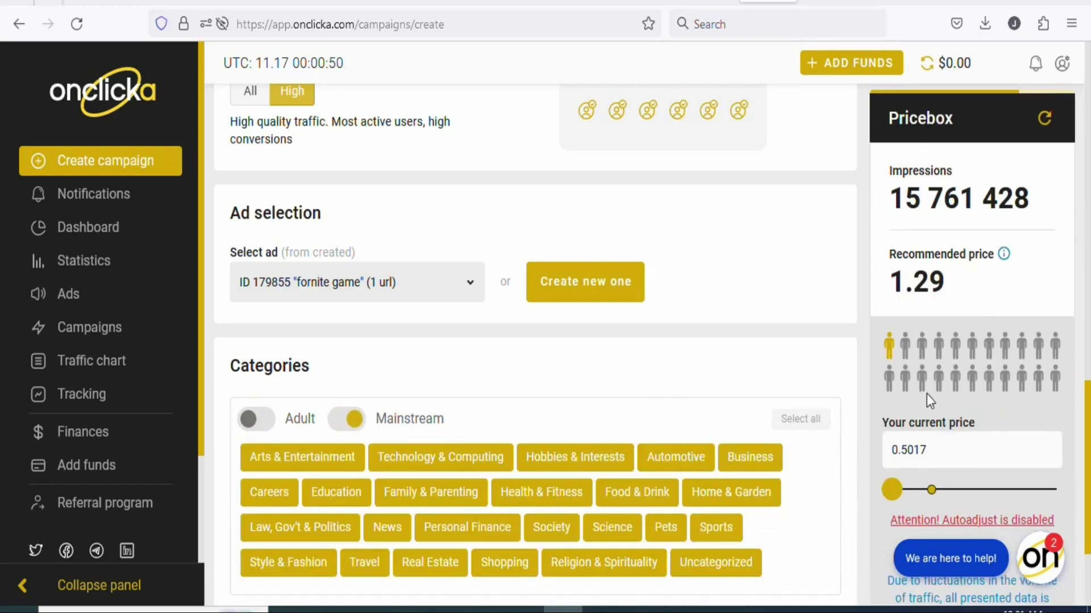
scroll(674, 439, "down", 2)
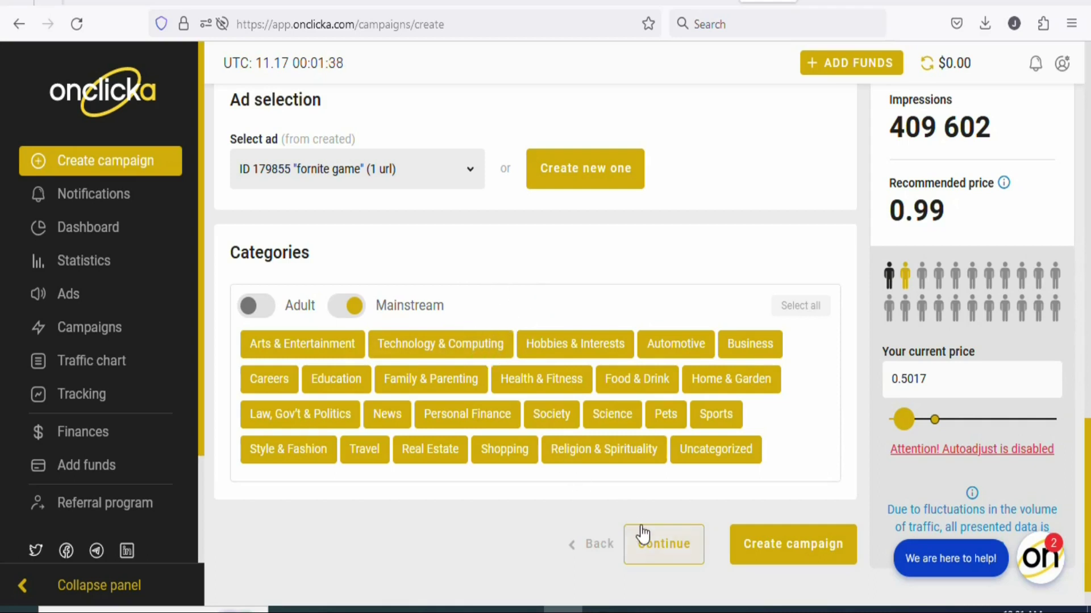
left_click(658, 546)
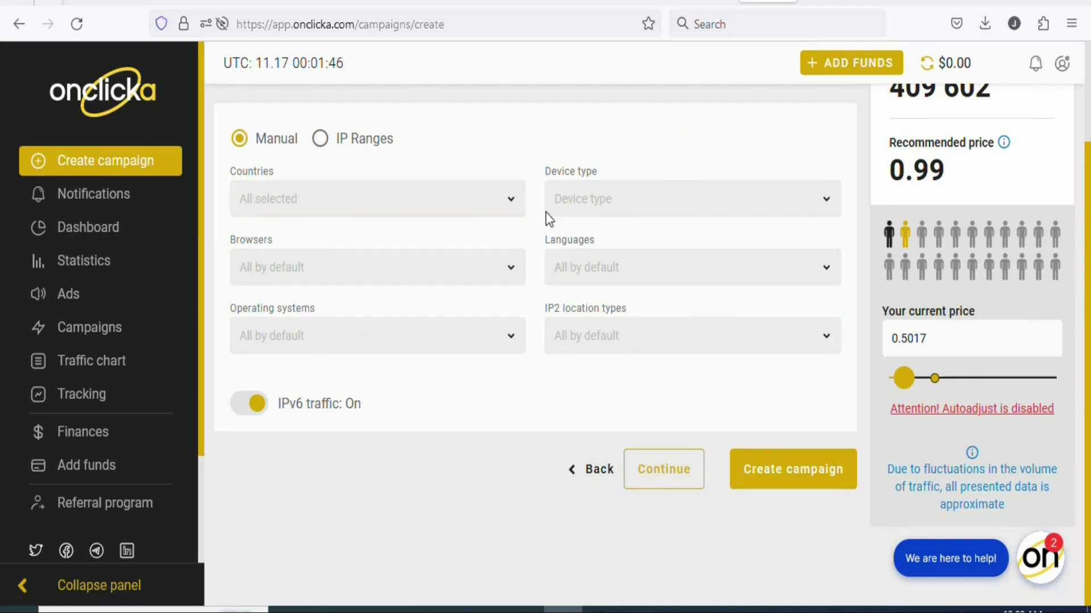
Restrict the campaign's target countries to Austria
left_click(489, 200)
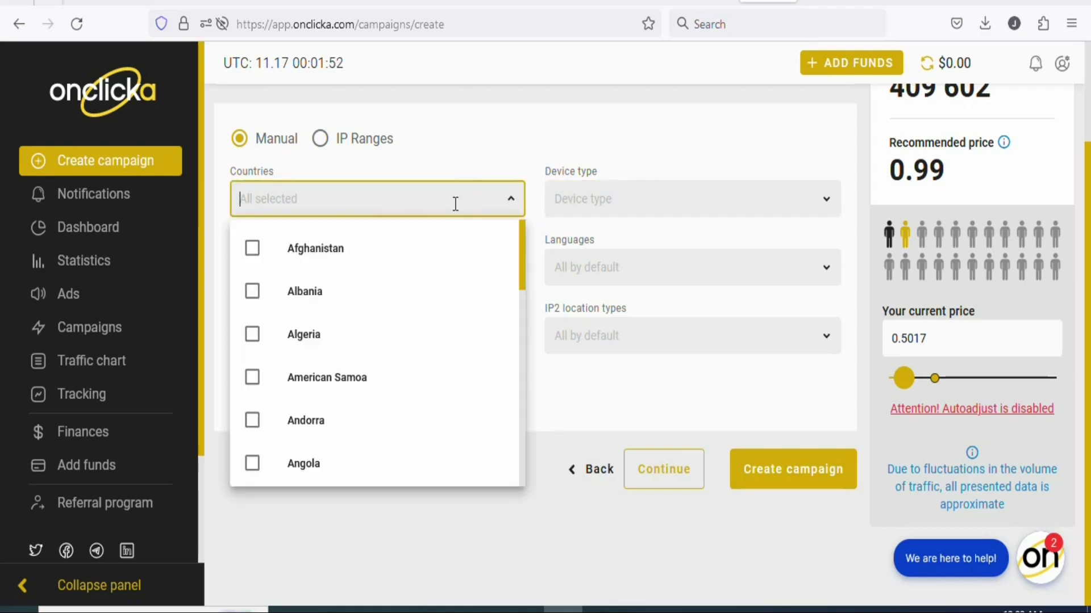
type("a")
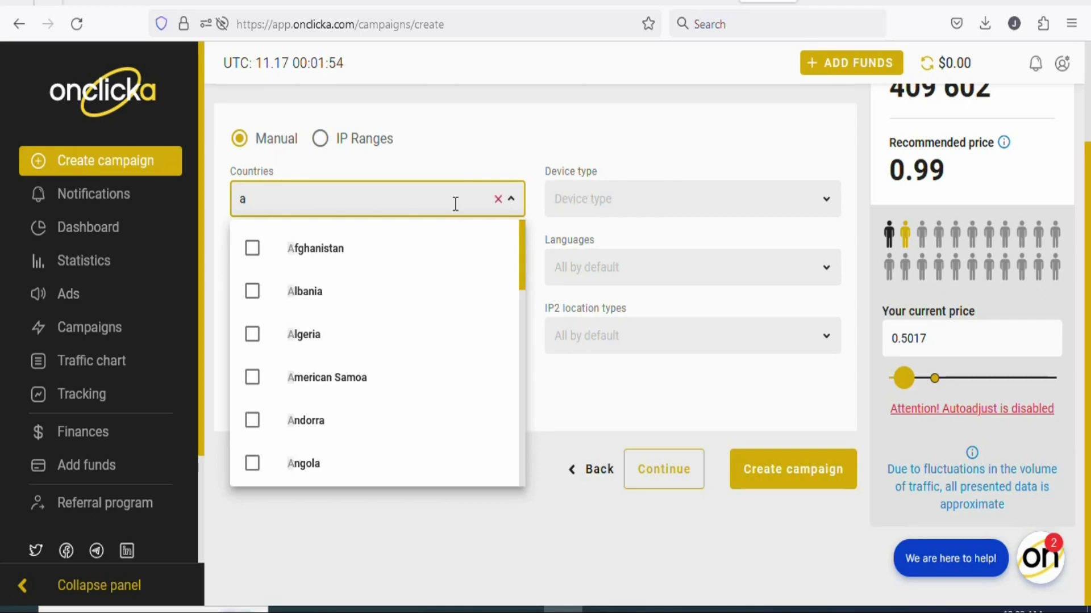
type("u")
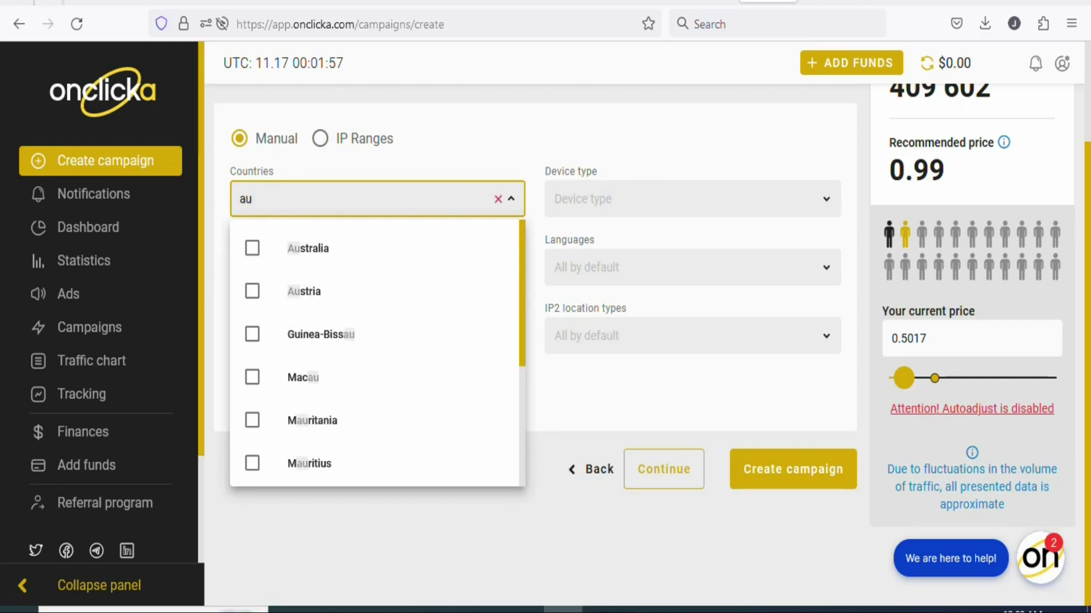
left_click(252, 301)
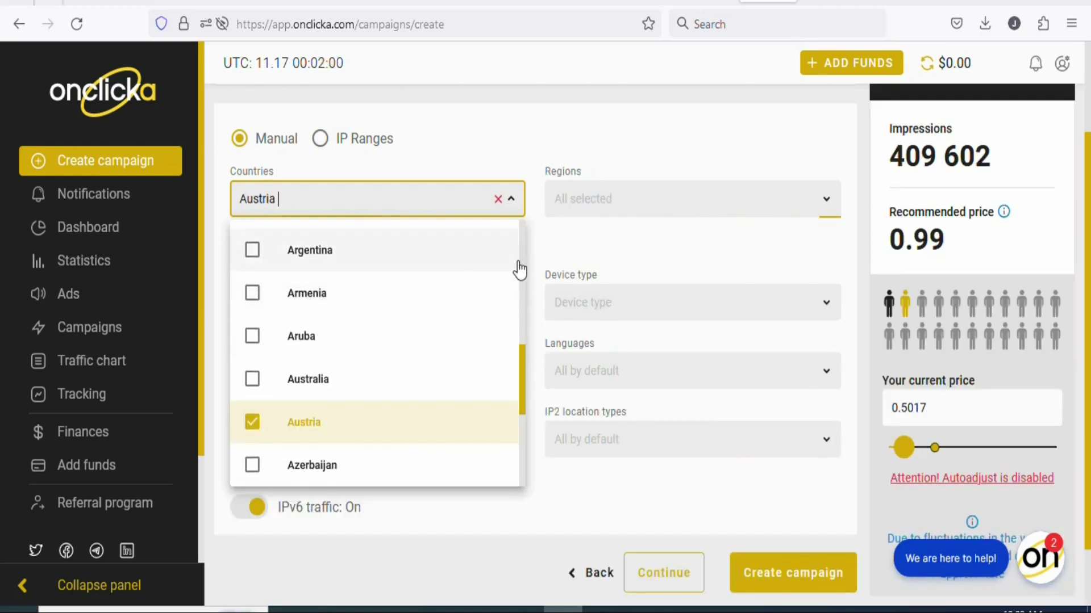
left_click(539, 243)
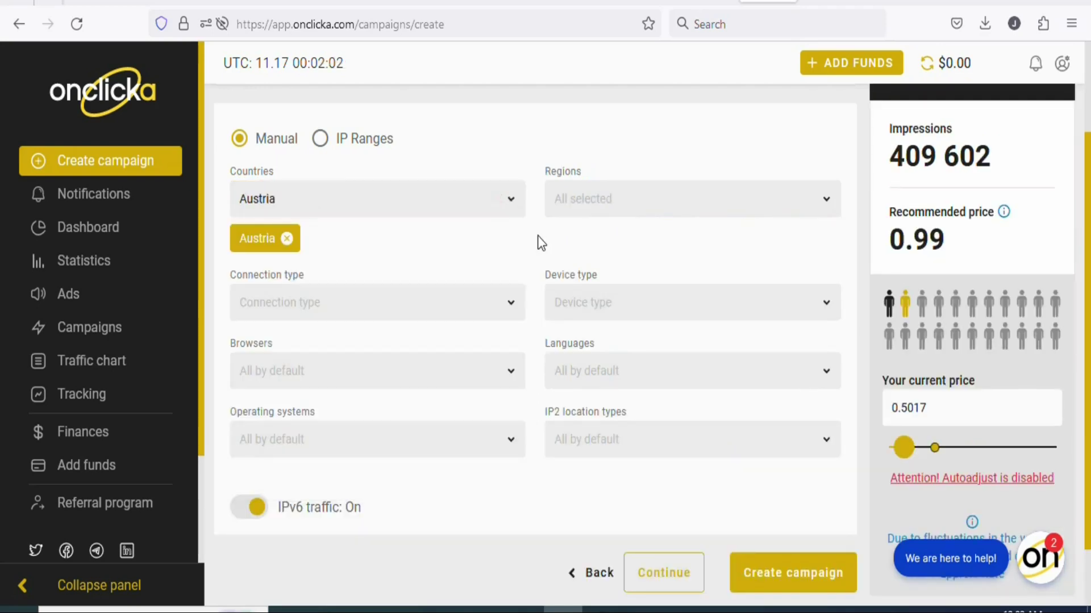
Leave the regions unrestricted and set the targeted device type to Mobile and Tablet
left_click(581, 210)
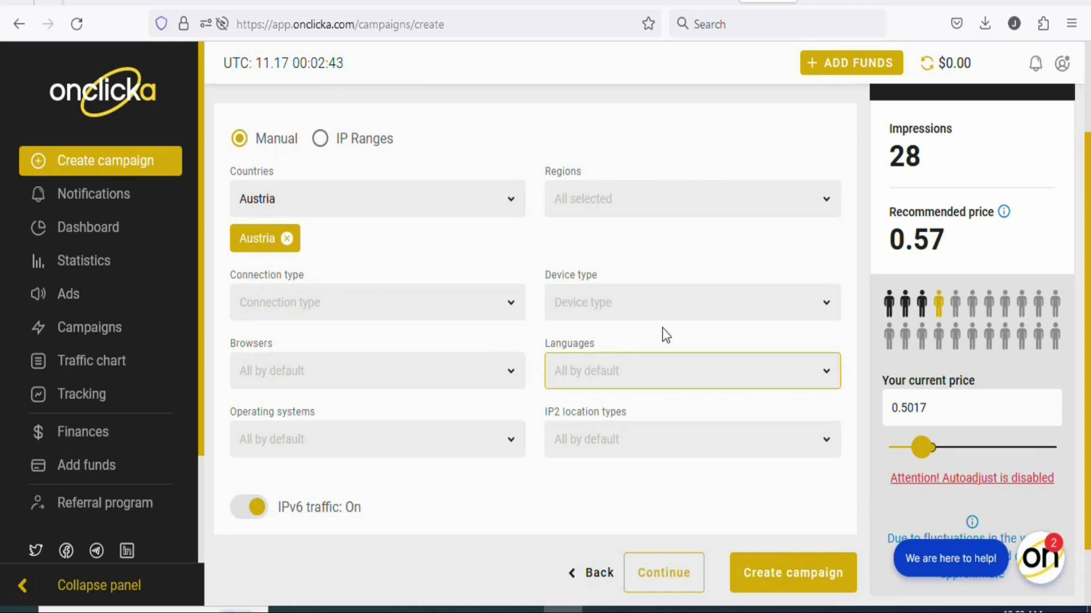
left_click(622, 305)
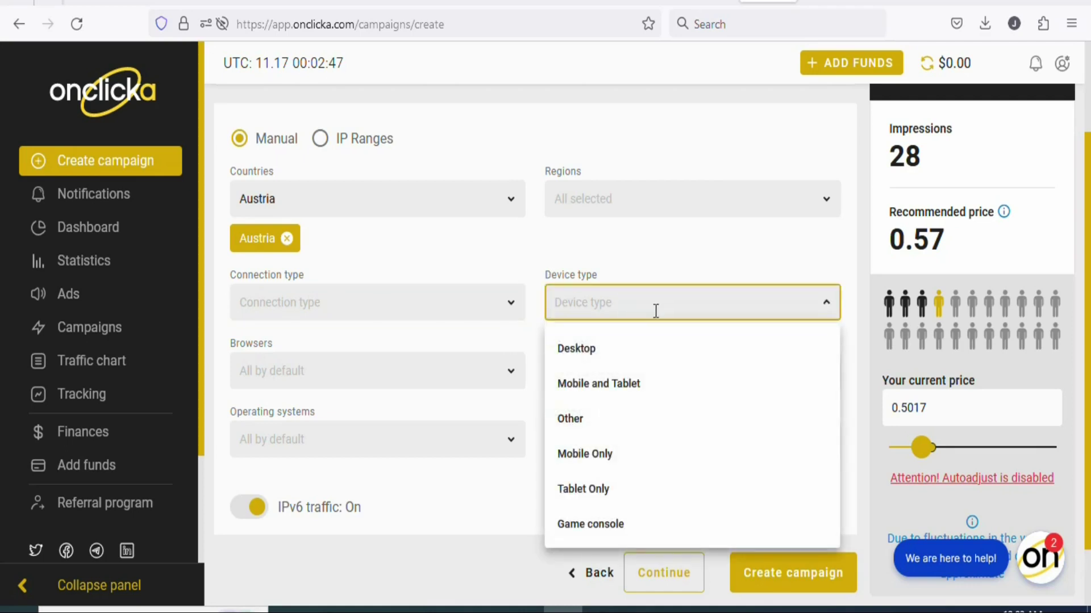
left_click(587, 391)
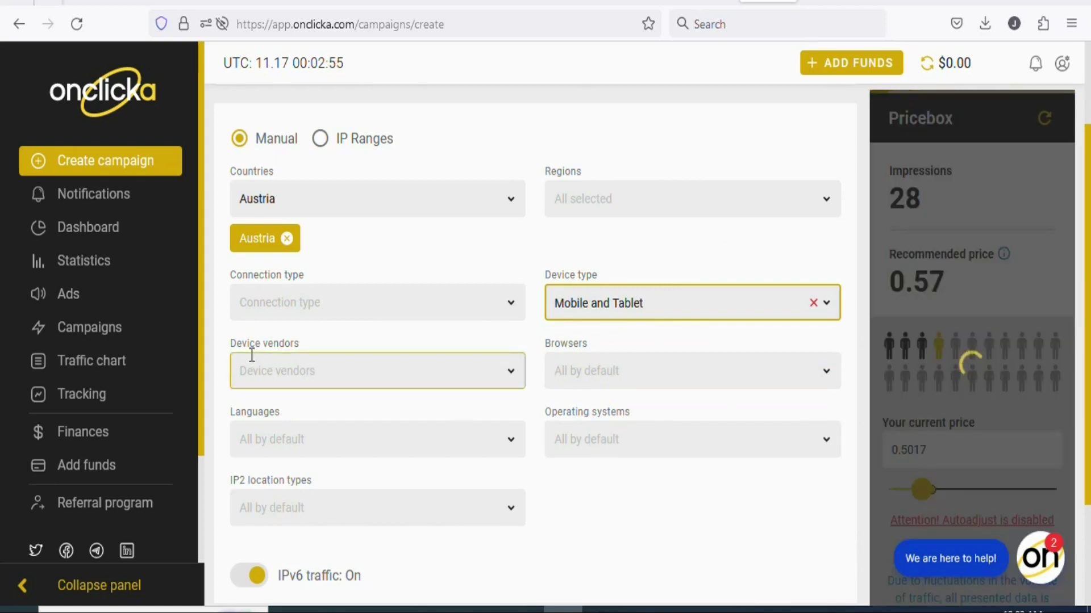
Look through the device vendor and browser targeting options, leaving both unrestricted
left_click(301, 371)
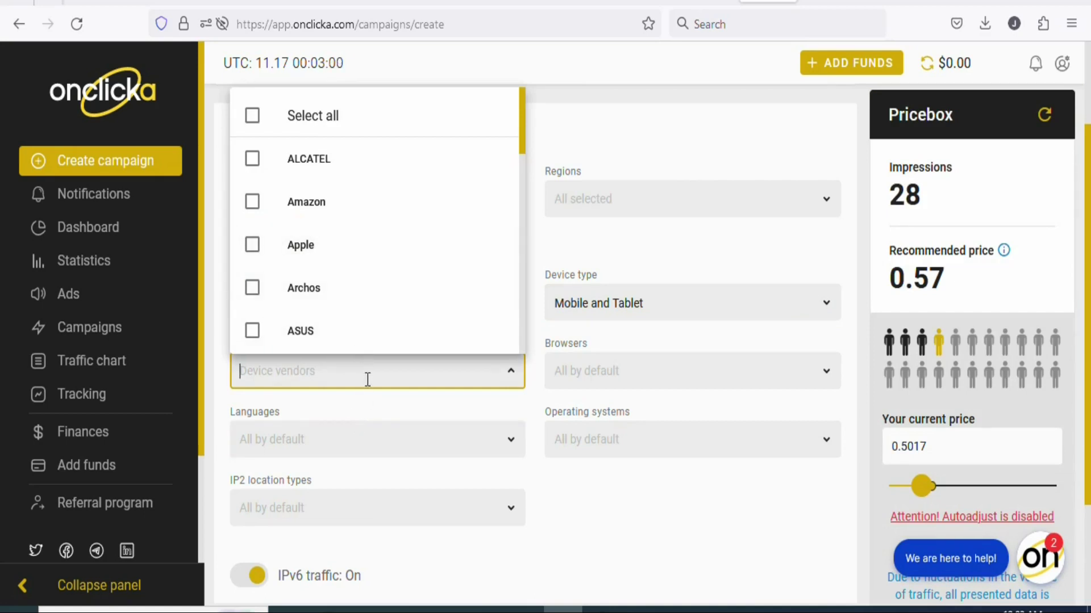
left_click(428, 411)
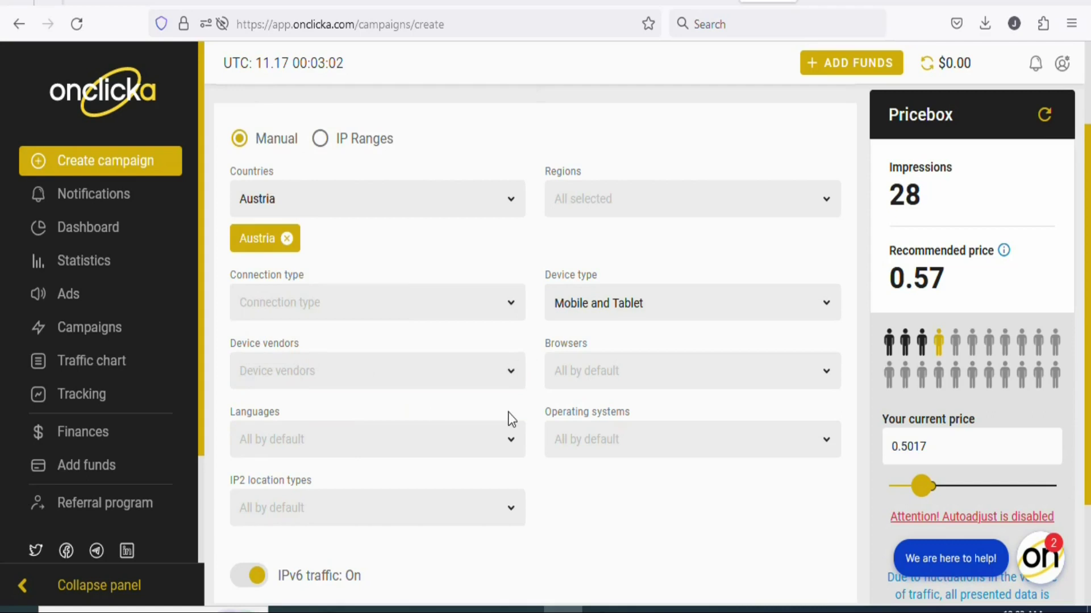
left_click(685, 367)
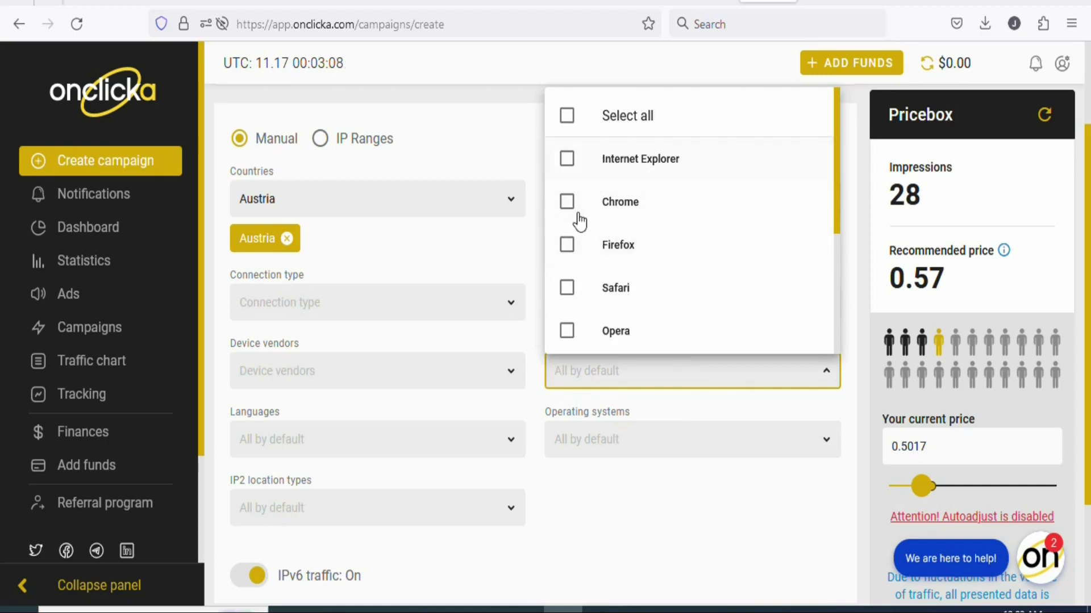
left_click(516, 149)
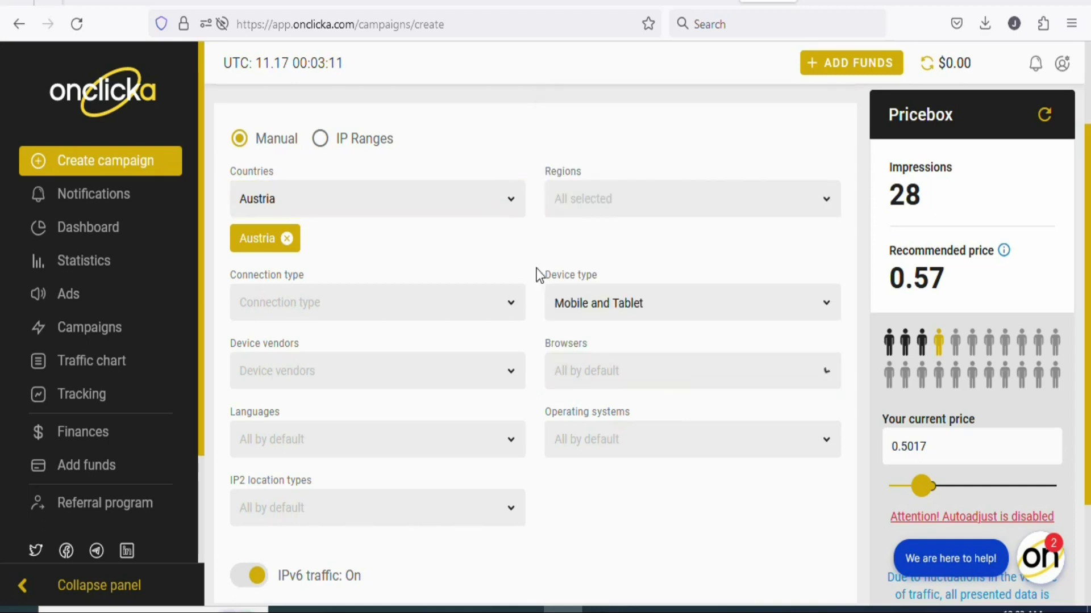
Restrict the campaign's targeted languages to German
left_click(382, 453)
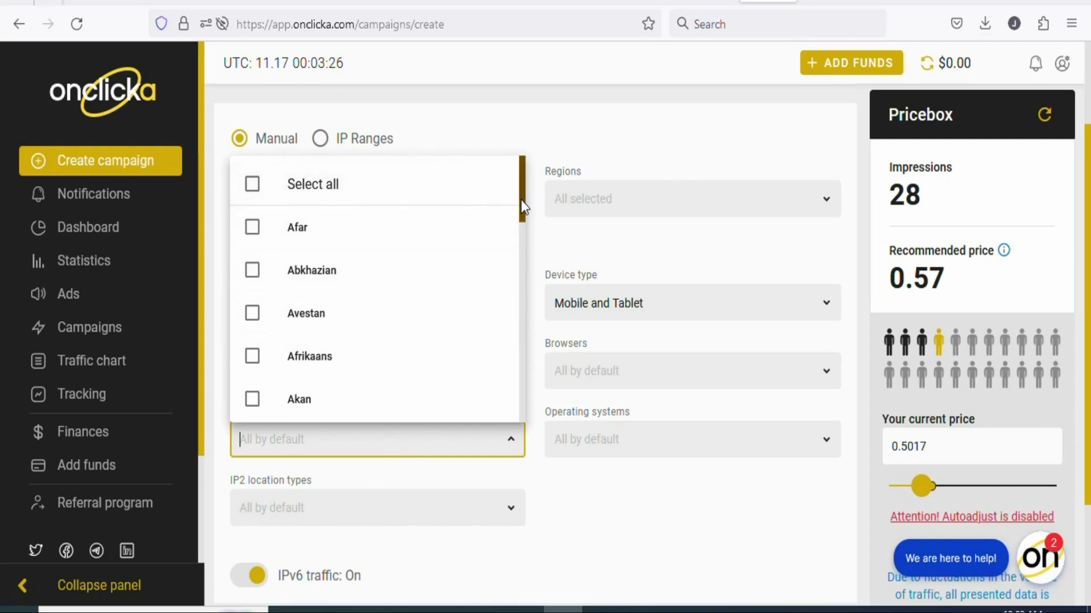
left_click_drag(520, 200, 523, 346)
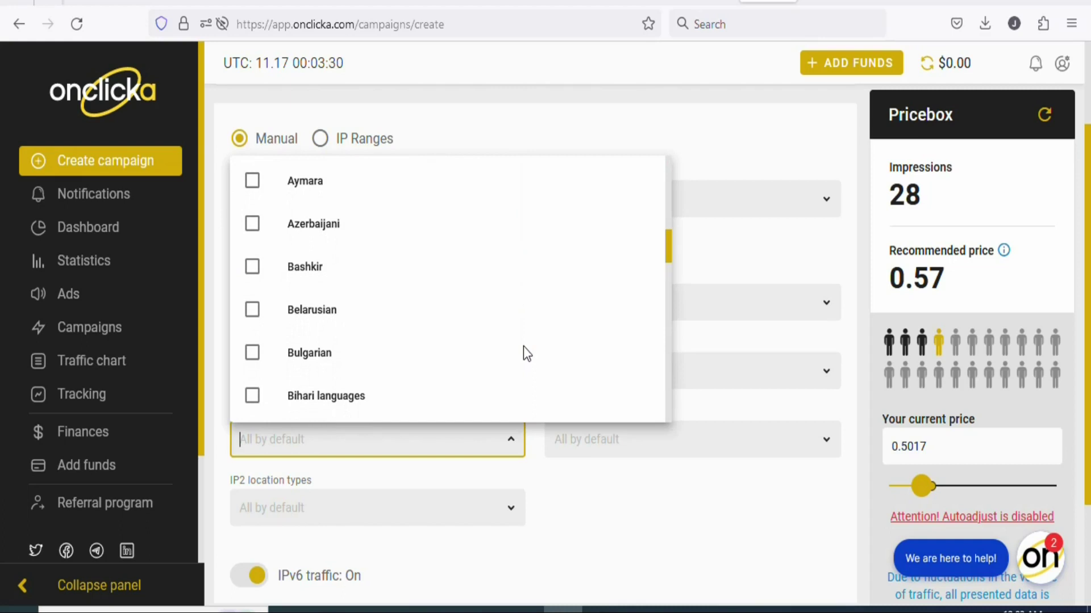
left_click_drag(668, 233, 669, 390)
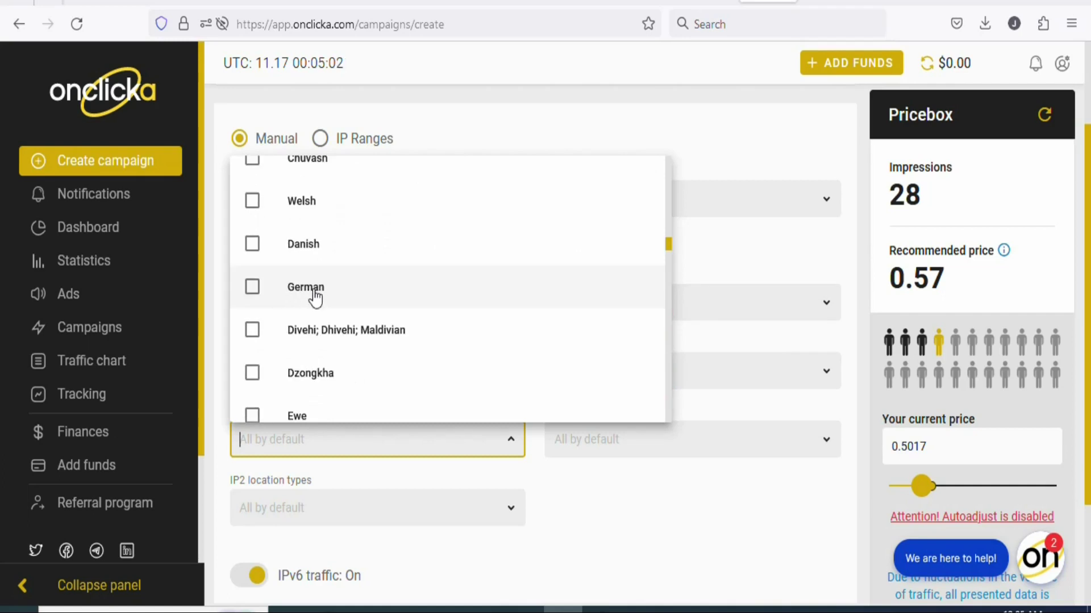
left_click(252, 286)
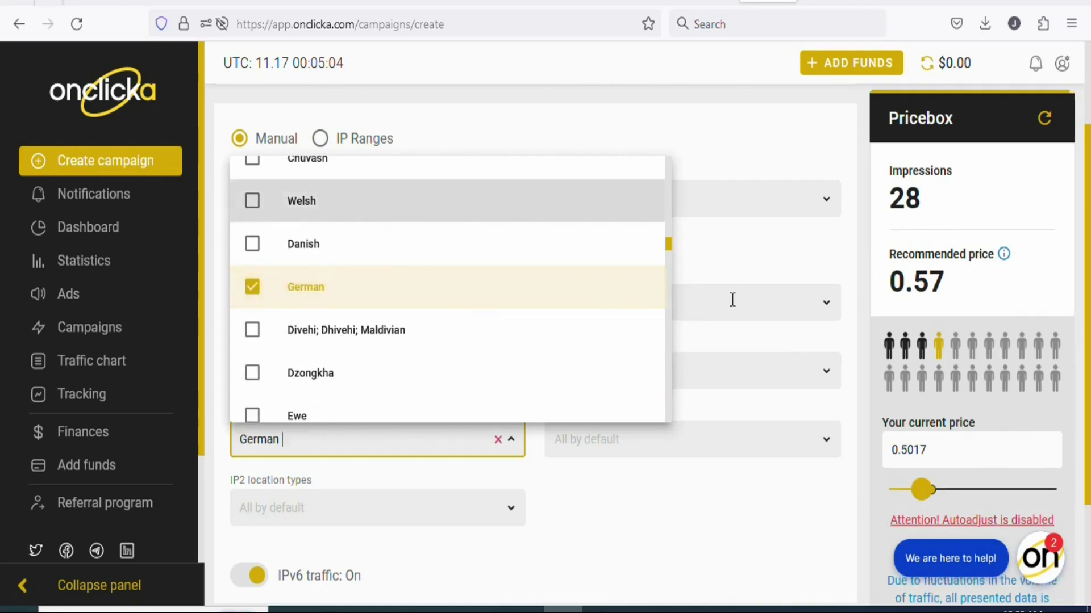
left_click(738, 267)
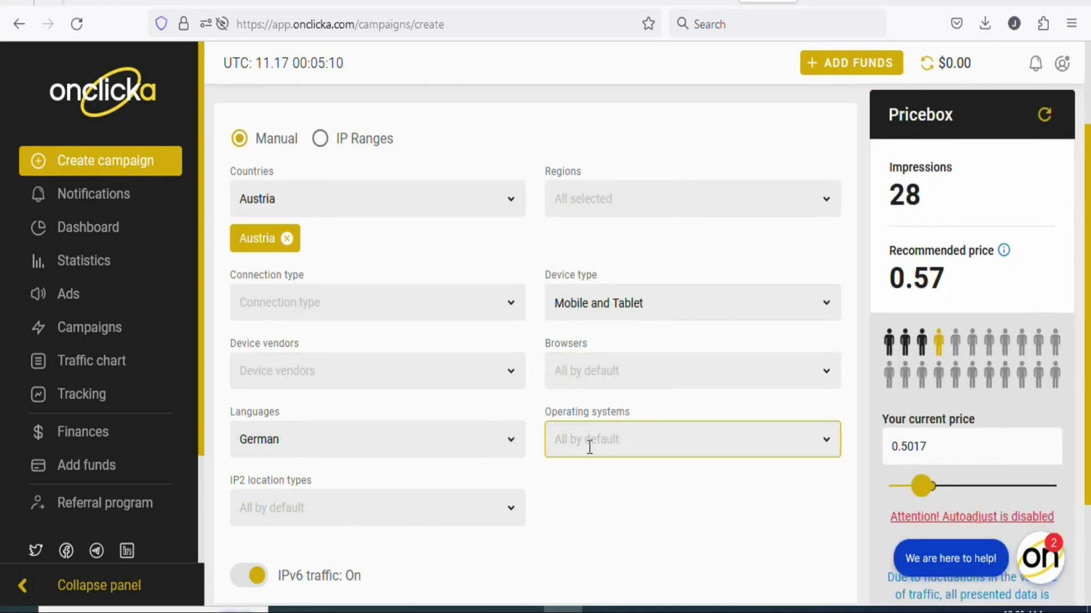
Check the CPAGrip offer's allowed devices, leave the operating systems at their default and continue to the campaign's limit settings
left_click(609, 449)
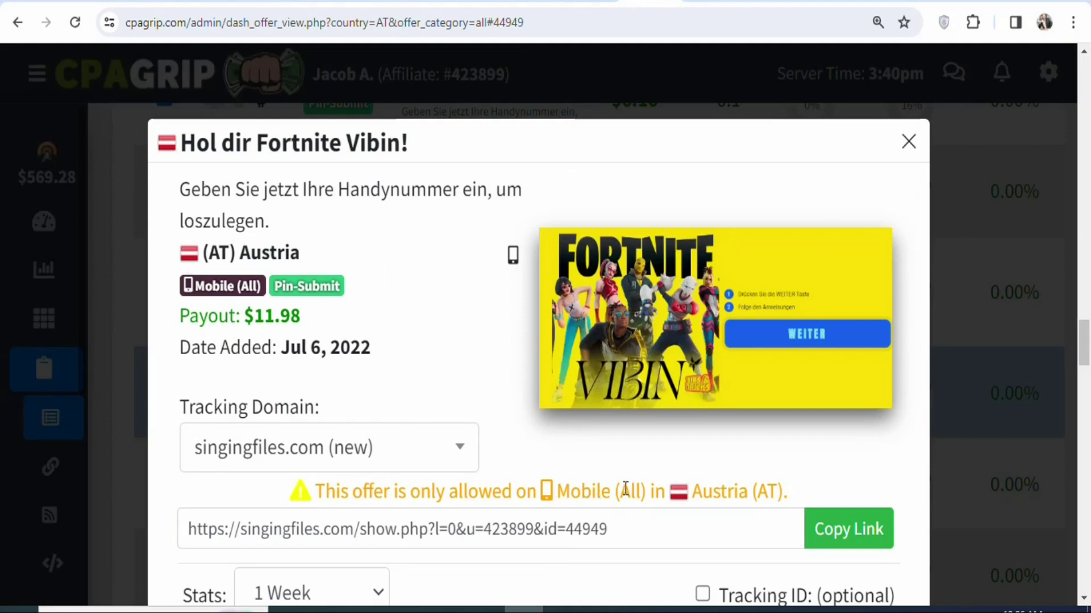
left_click_drag(616, 489, 605, 489)
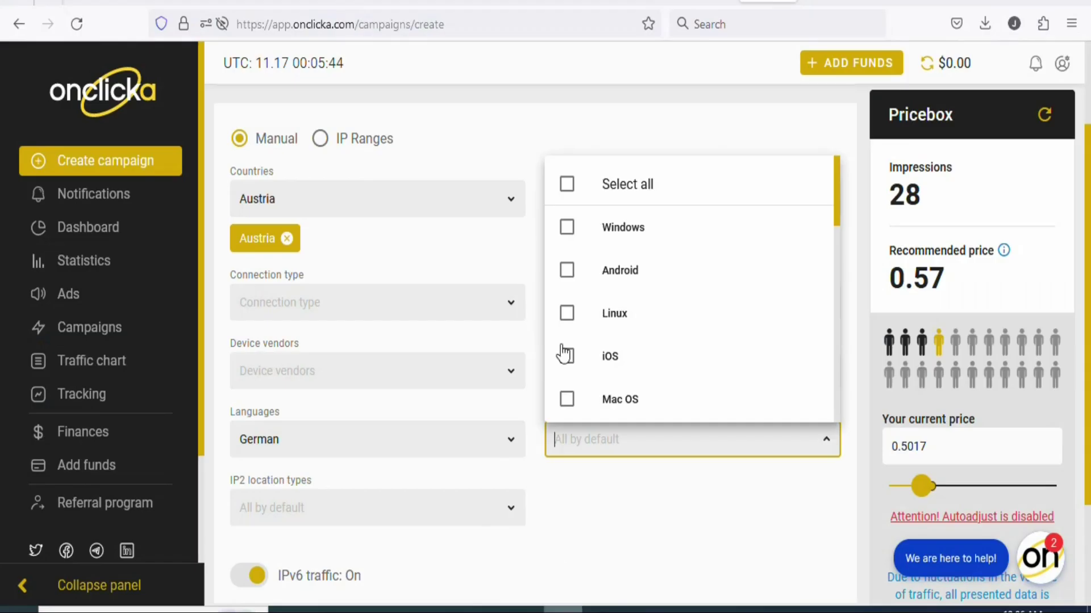
left_click(526, 348)
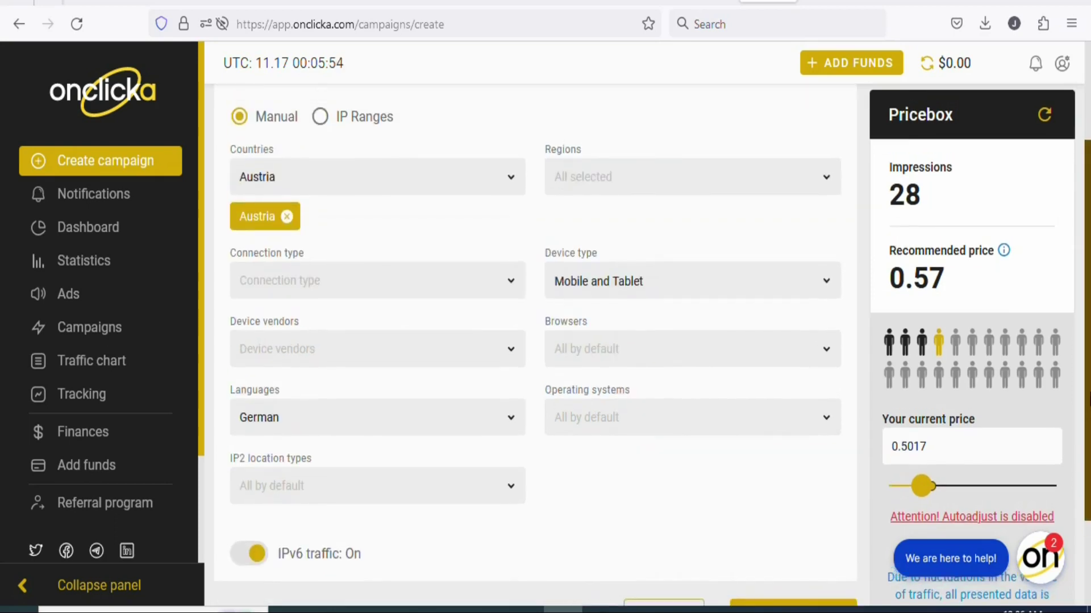
left_click_drag(1087, 388, 1087, 470)
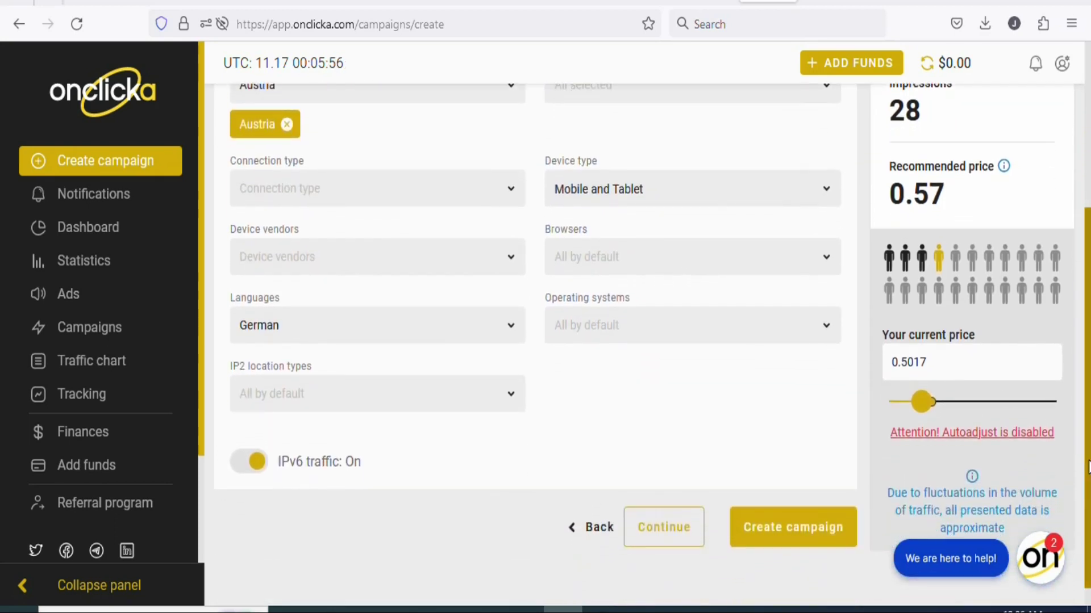
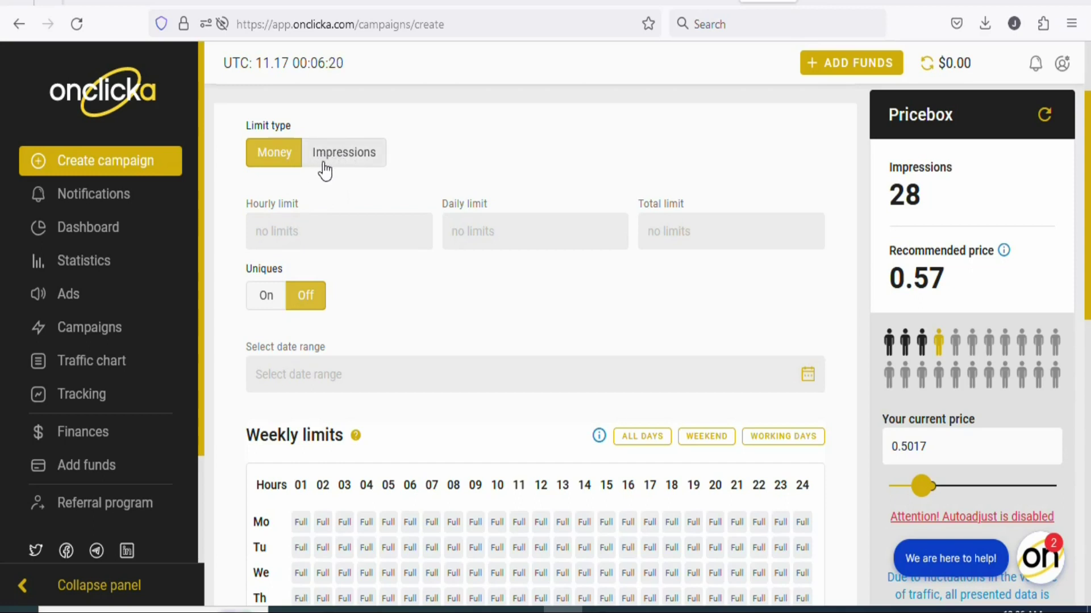
Create the campaign with no money limits, a full weekly schedule and unlimited impressions per minute, and check its approval status
left_click(297, 233)
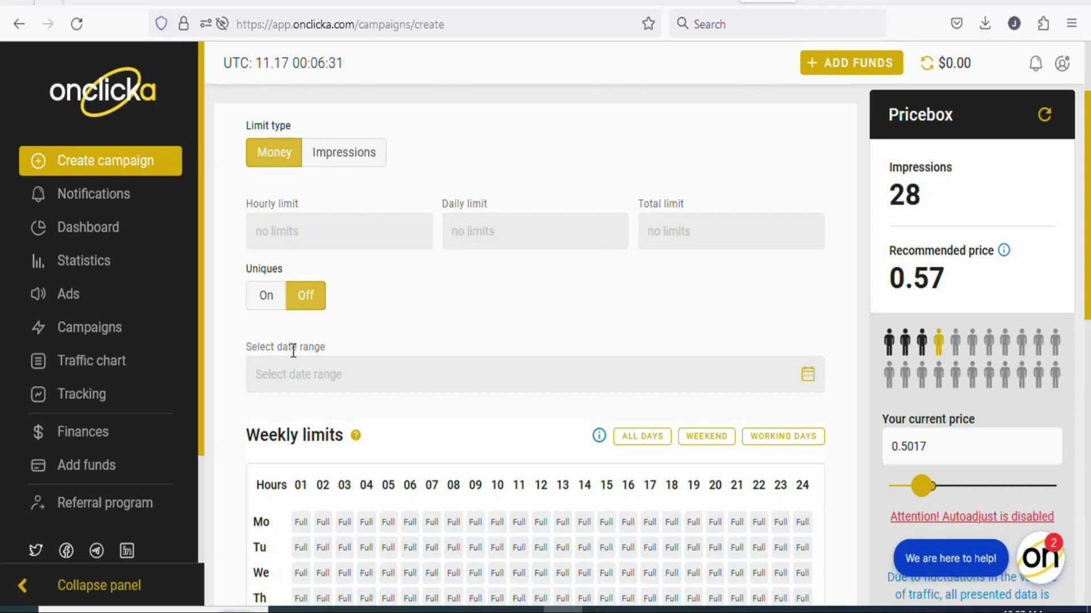
scroll(1034, 347, "down", 1)
left_click_drag(1088, 321, 1086, 412)
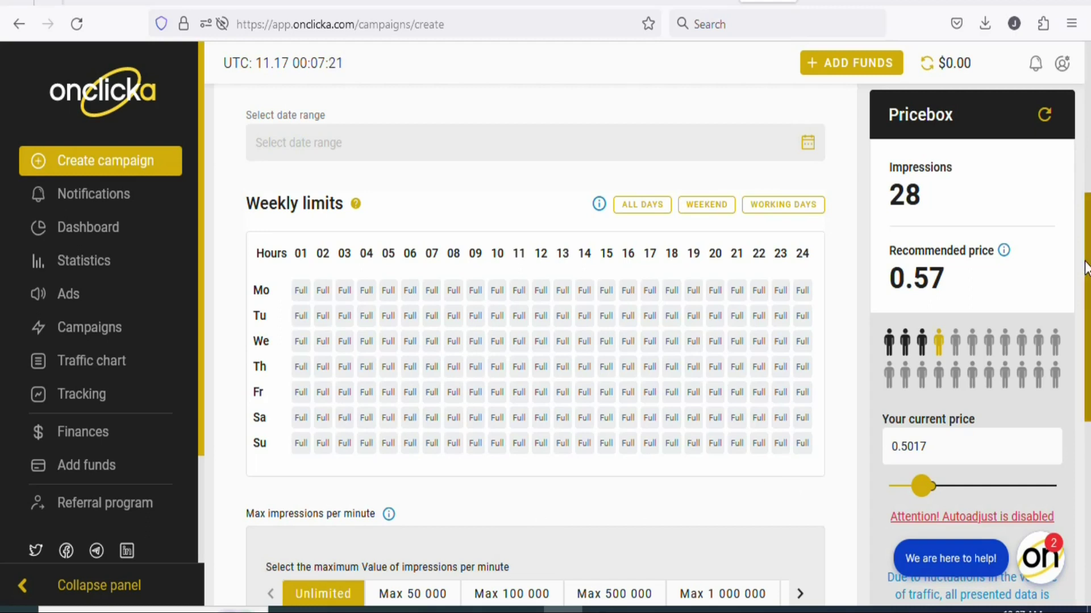
scroll(403, 300, "down", 5)
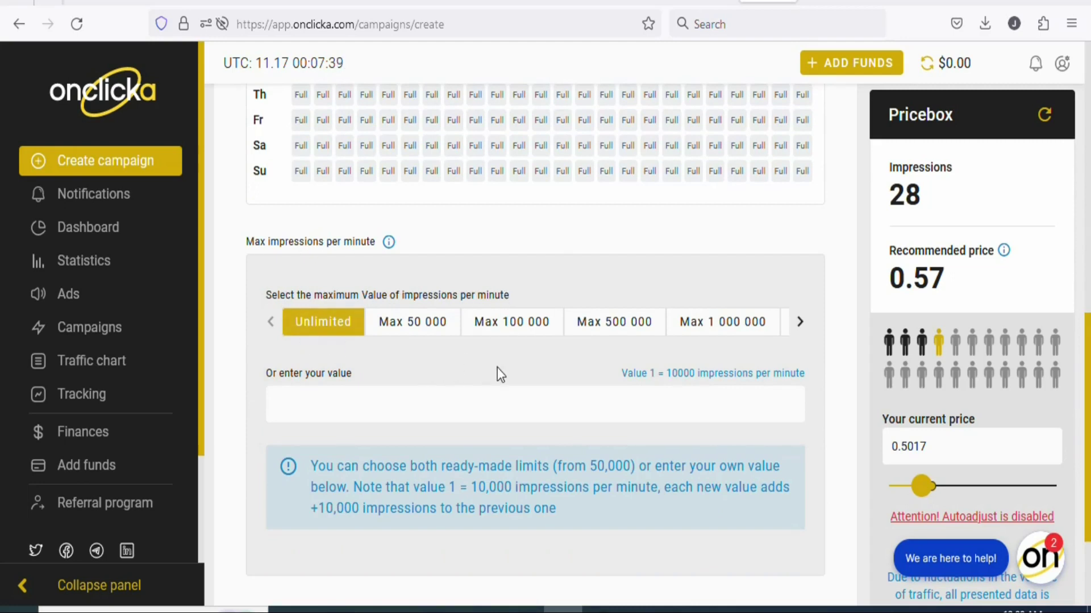
scroll(534, 341, "down", 3)
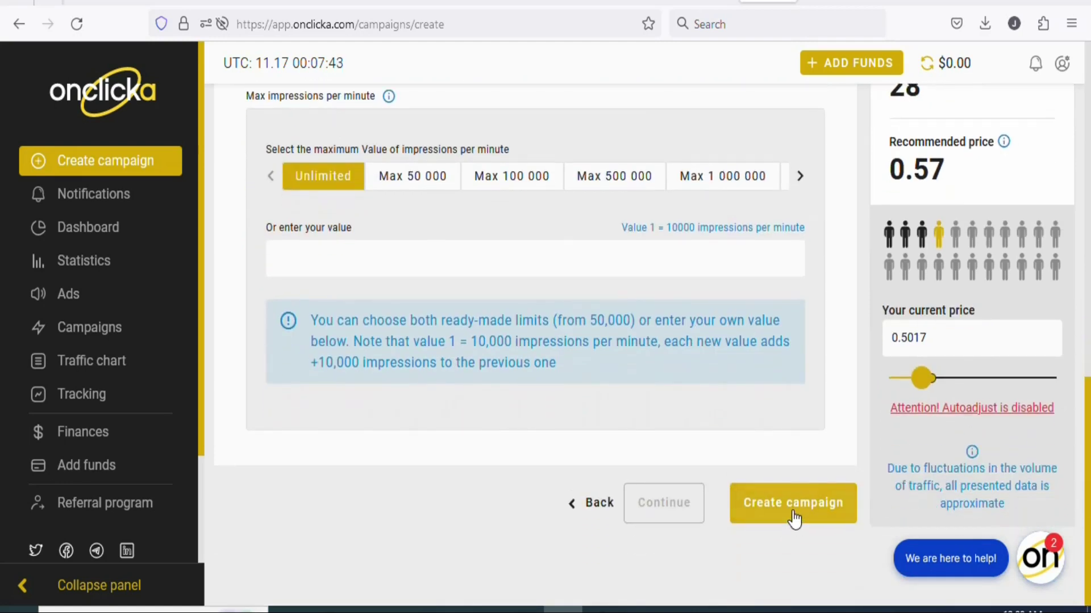
left_click(790, 511)
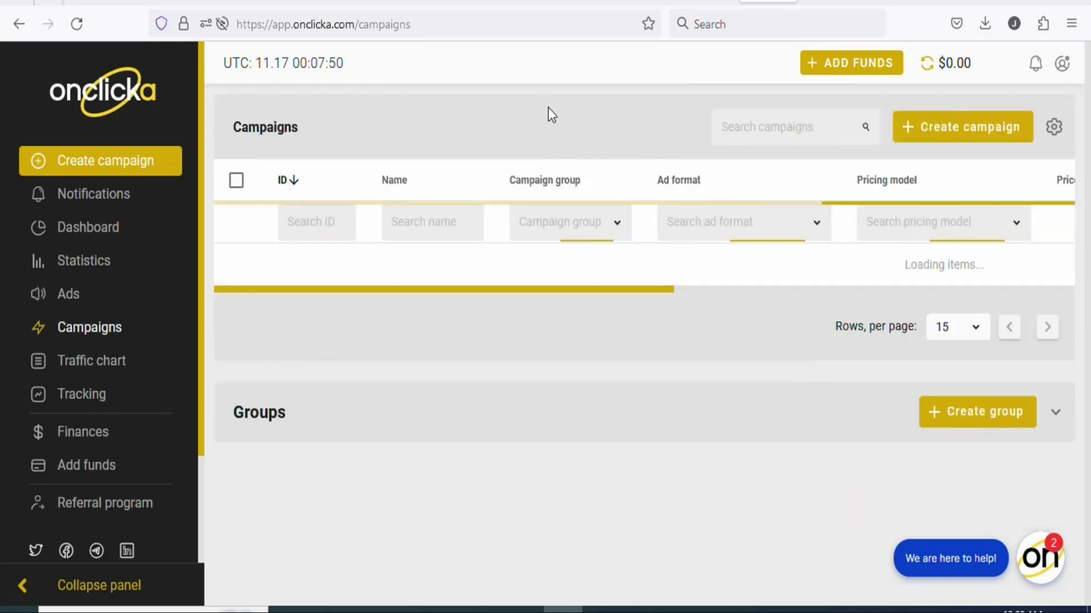
scroll(850, 271, "right", 5)
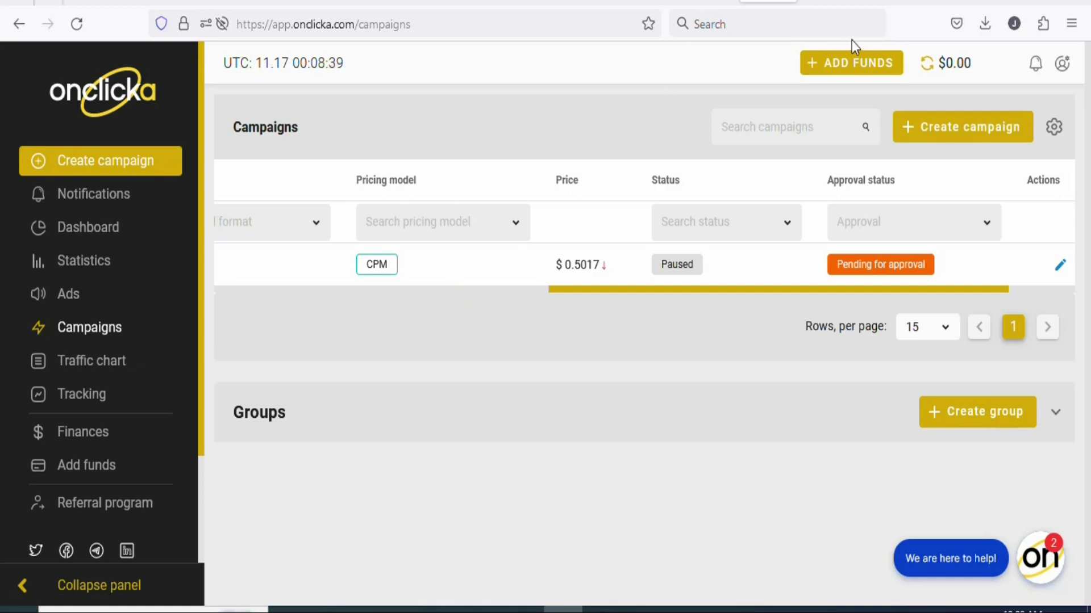
Open the page for adding funds and review the available payment methods and the notes on payments and refunds
left_click(841, 64)
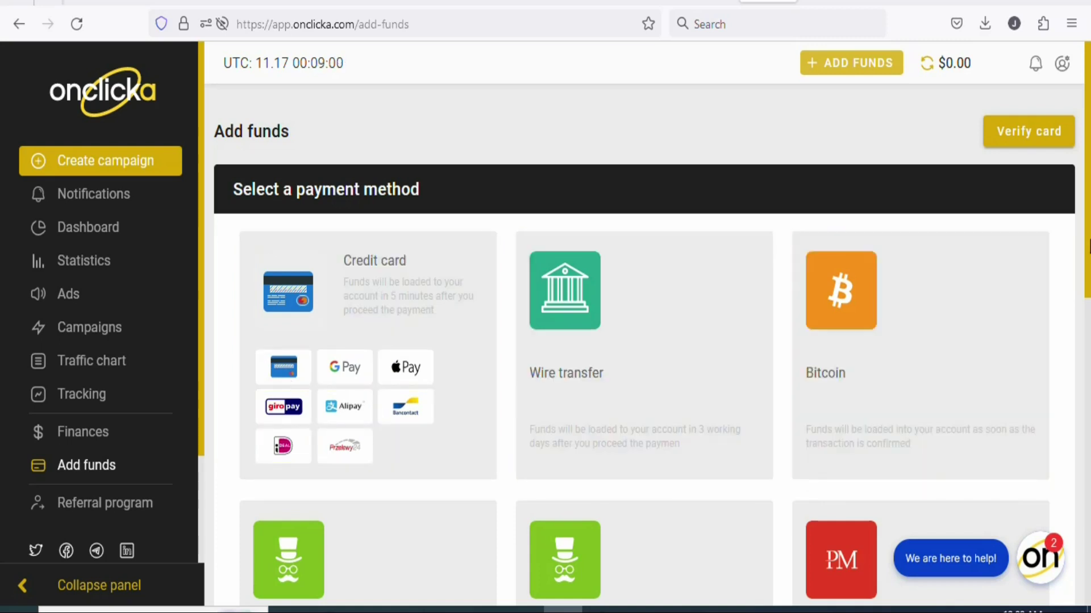
scroll(704, 305, "down", 3)
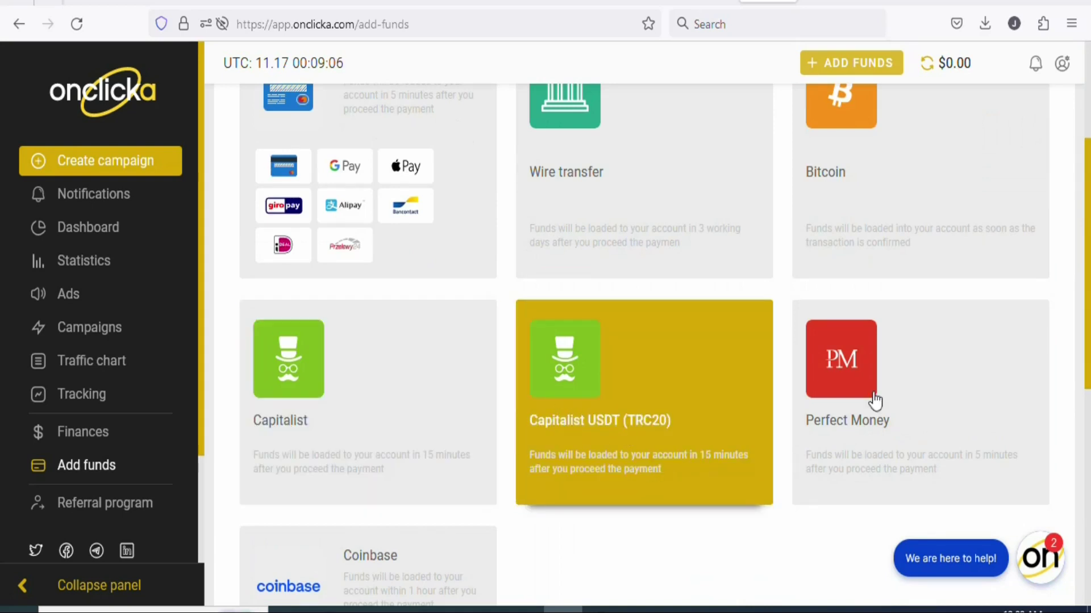
scroll(1051, 377, "down", 4)
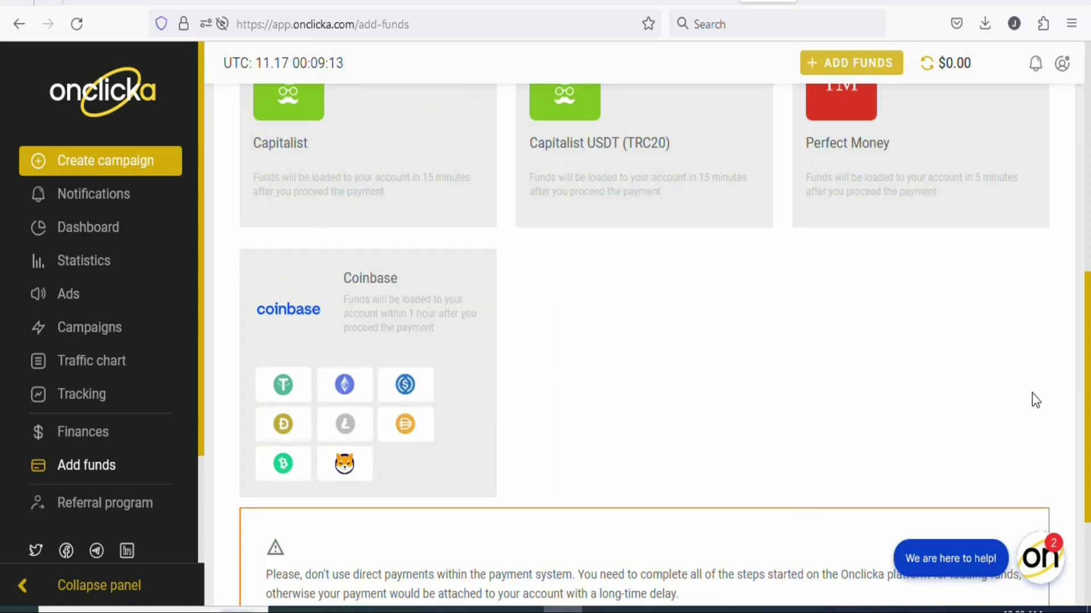
scroll(644, 344, "down", 3)
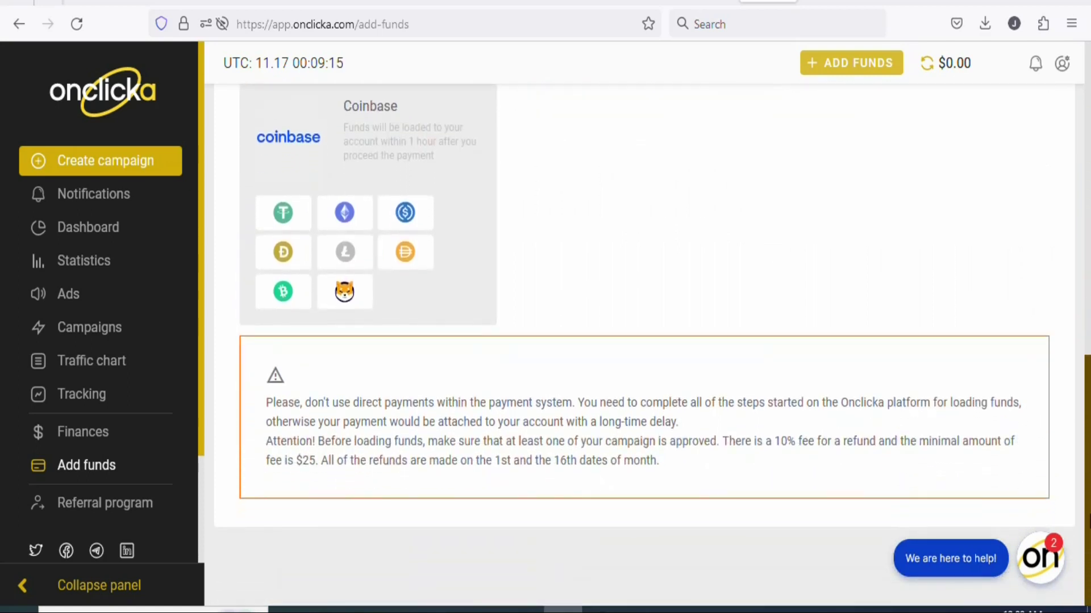
scroll(1088, 283, "up", 8)
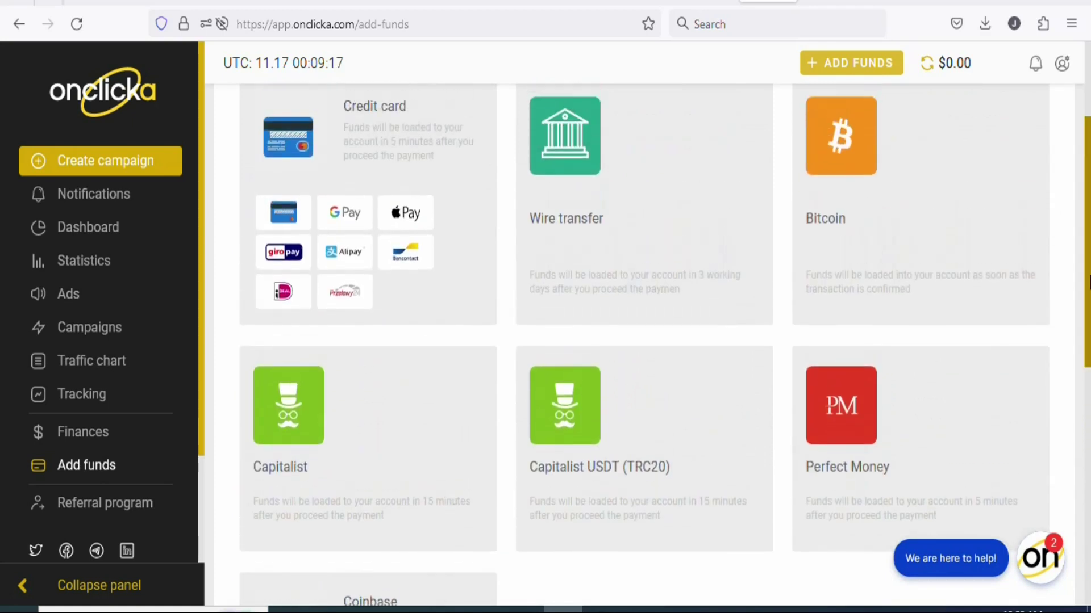
scroll(1088, 283, "up", 3)
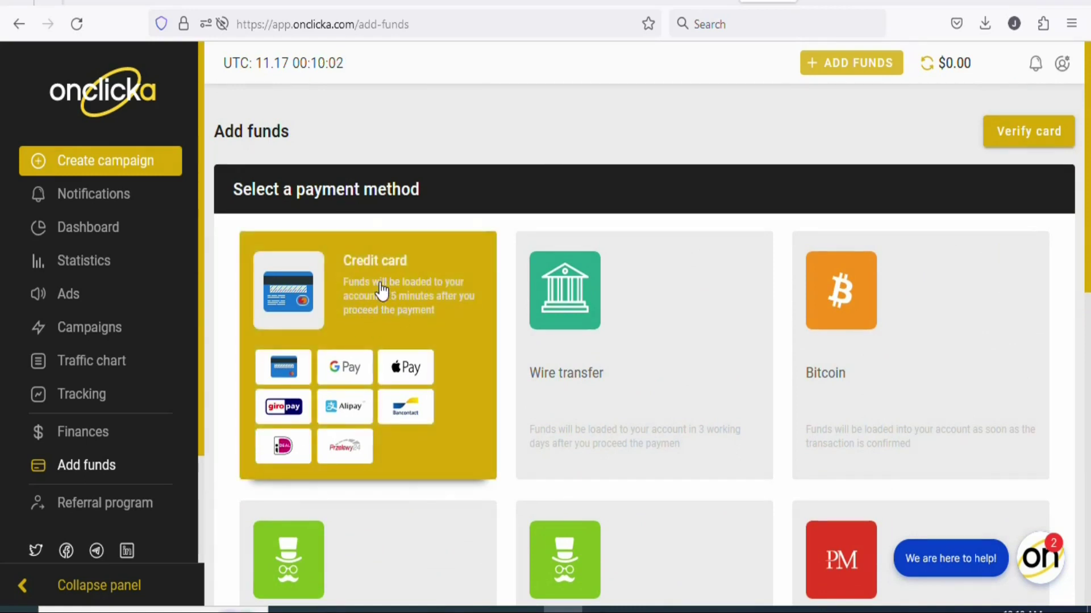
Open the credit card payment form and check the minimum deposit amount
left_click(381, 291)
left_click(409, 267)
left_click_drag(419, 267, 456, 279)
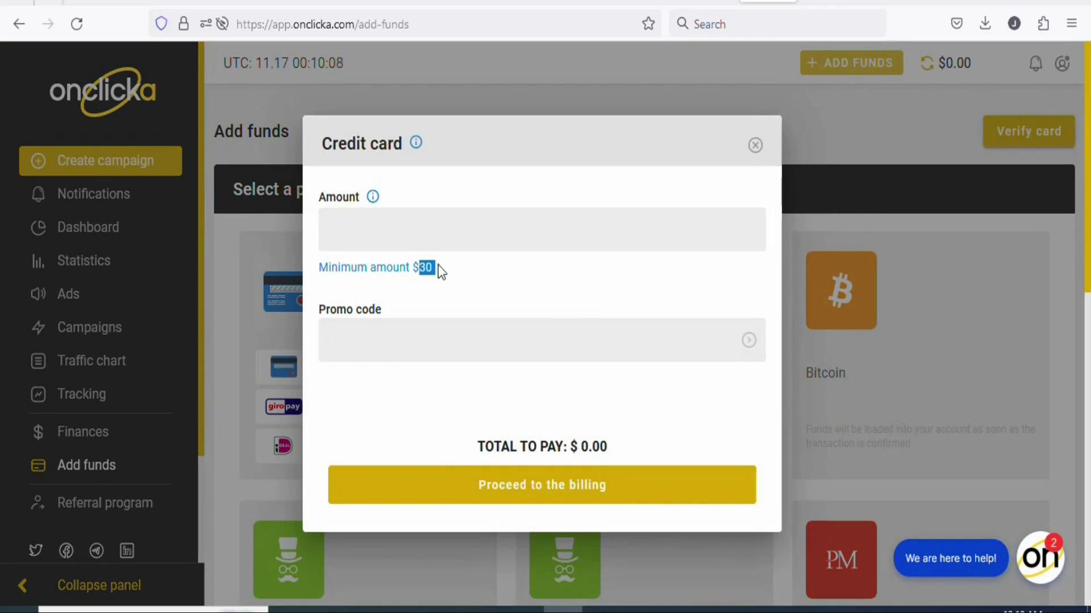
left_click(382, 227)
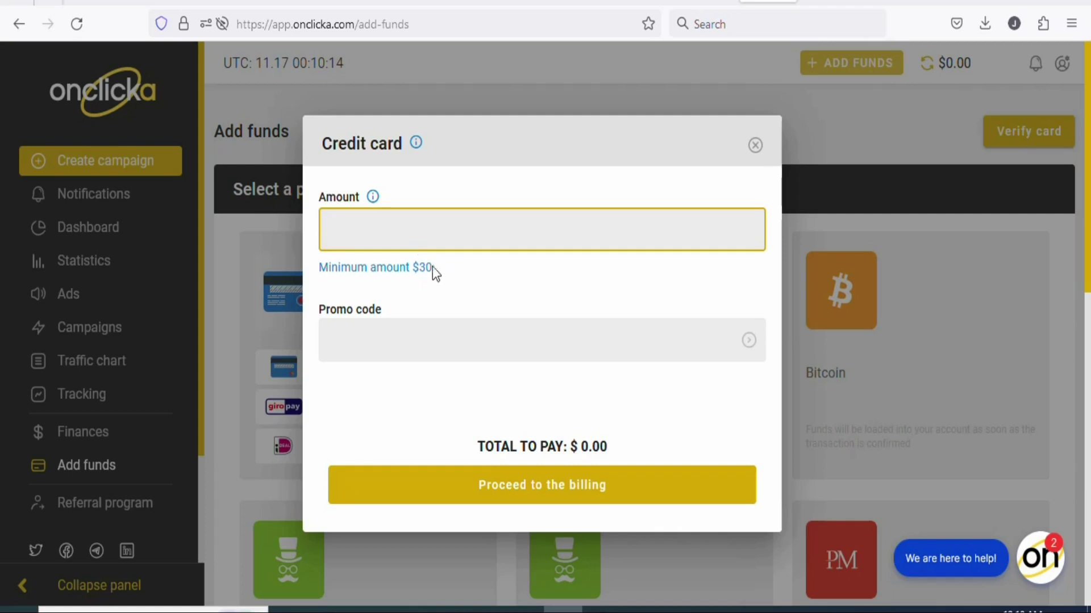
left_click(755, 148)
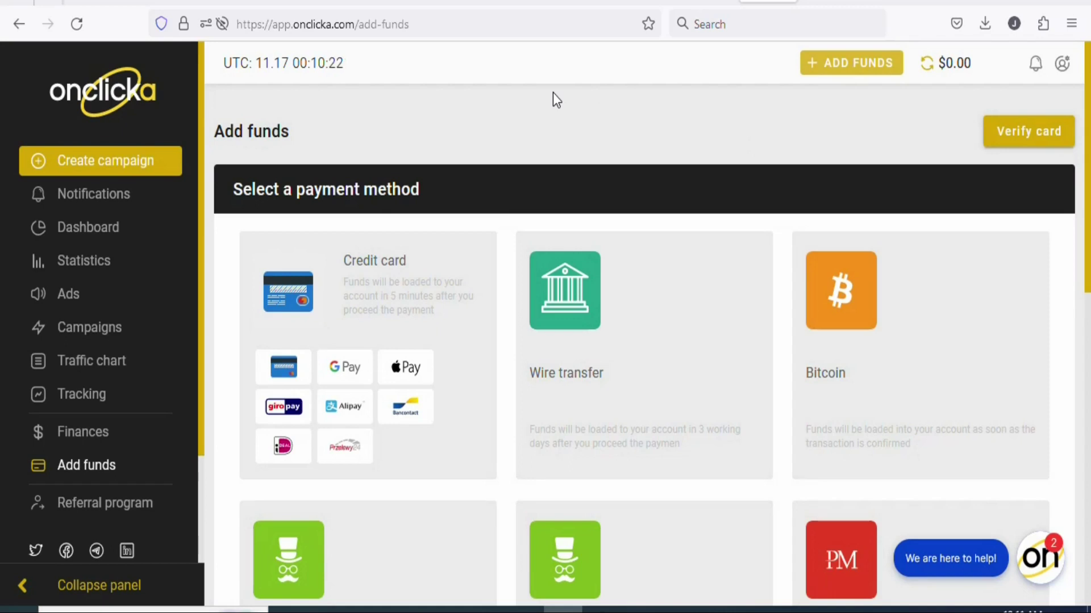
left_click(389, 385)
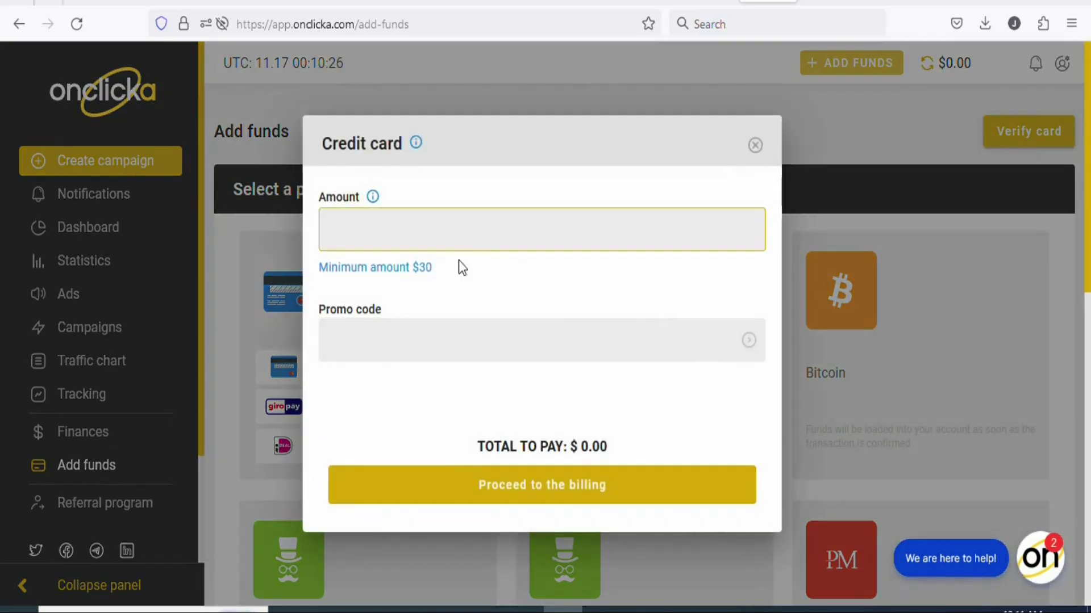
left_click_drag(419, 267, 450, 276)
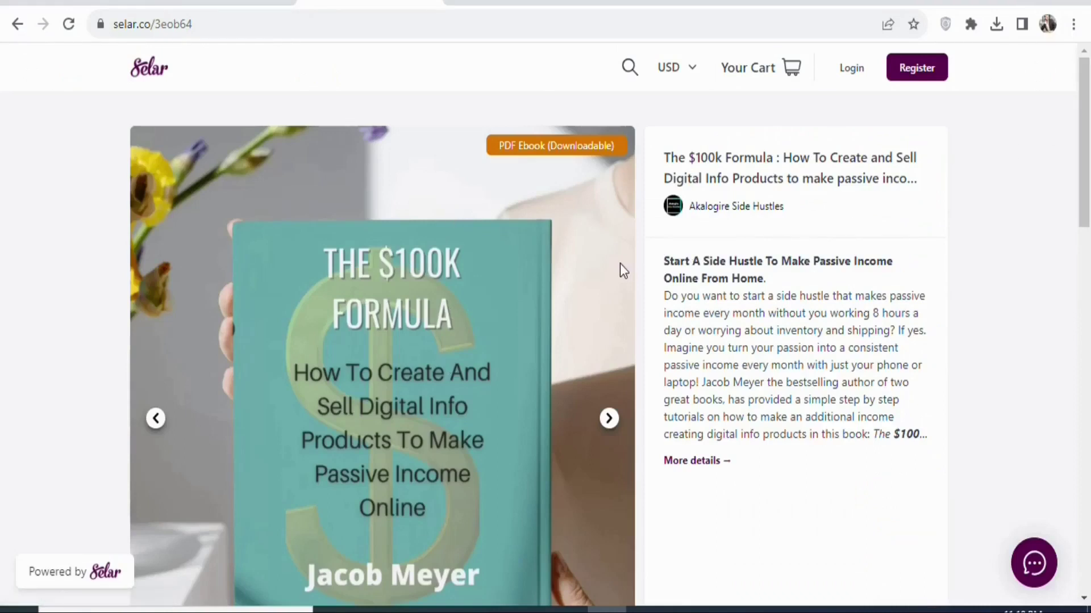
Examine the price and description of "The $100k Formula" ebook on its Selar page
left_click_drag(1085, 67, 1064, 182)
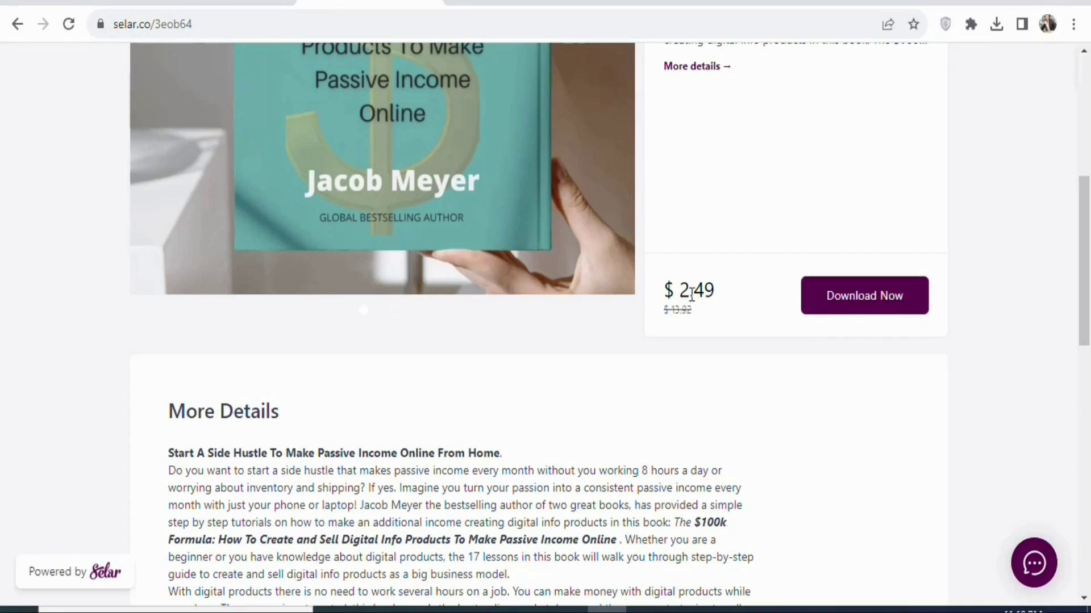
left_click_drag(1083, 305, 1086, 196)
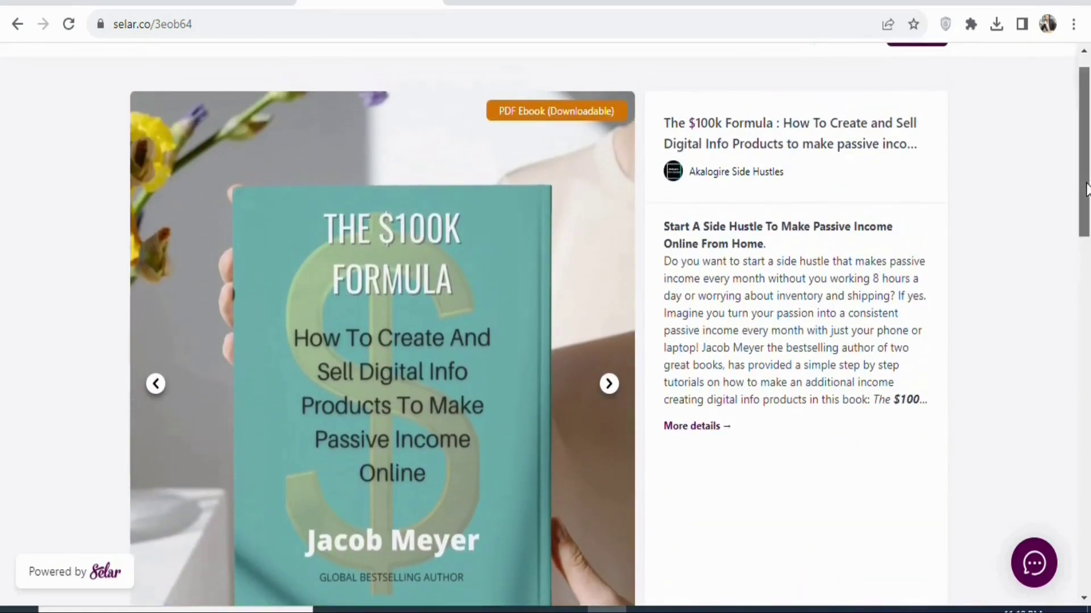
scroll(1083, 187, "up", 1)
scroll(1082, 180, "down", 1)
mouse_move(1082, 181)
left_mouse_down()
mouse_move(1086, 268)
mouse_move(1082, 164)
left_mouse_up()
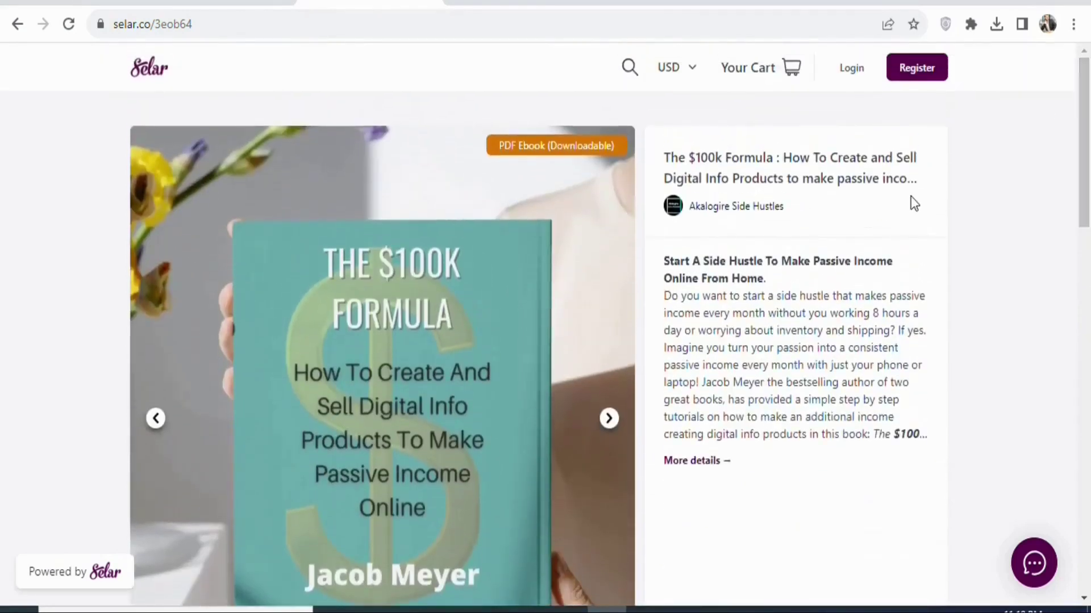